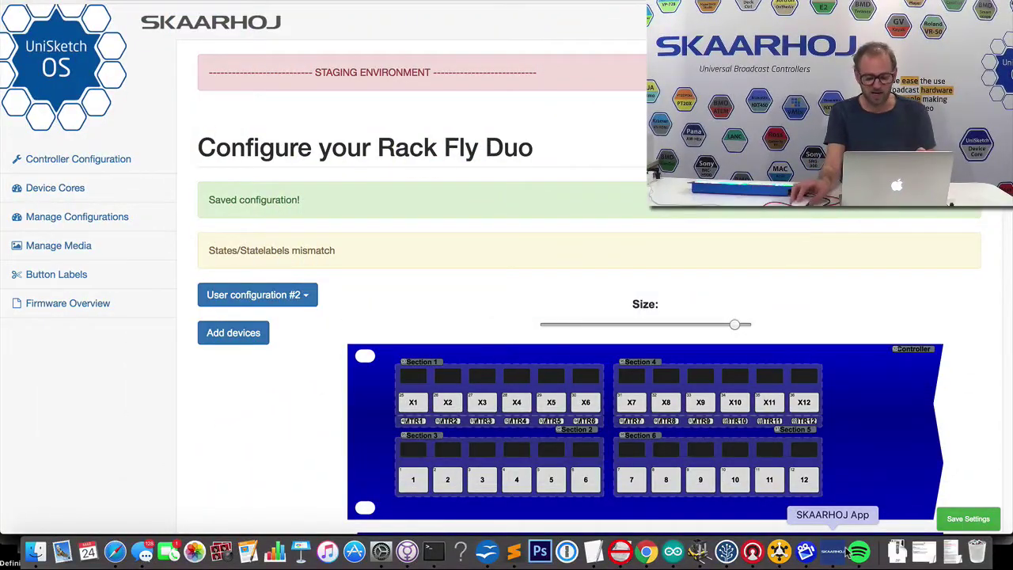
click(835, 552)
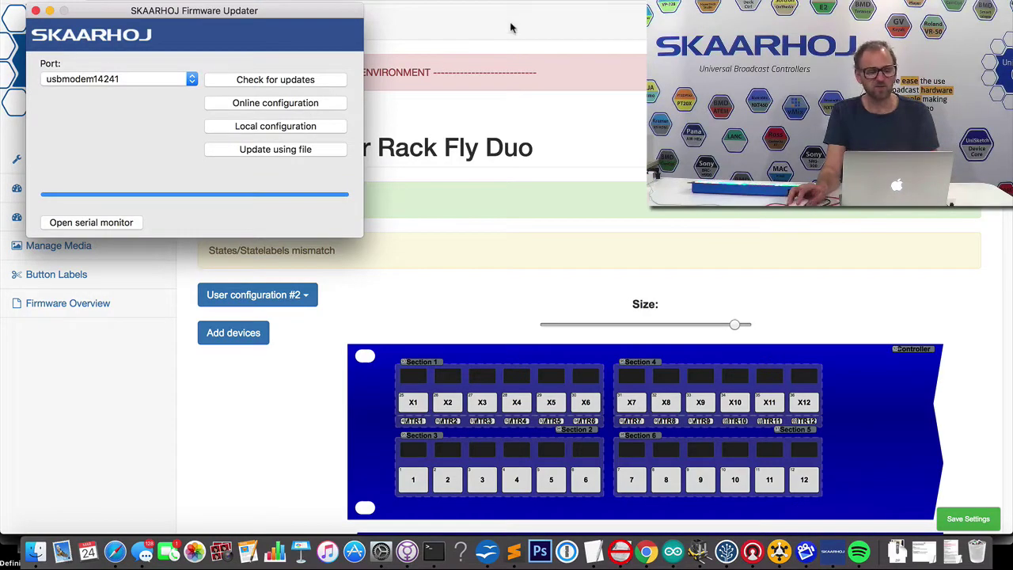
click(420, 23)
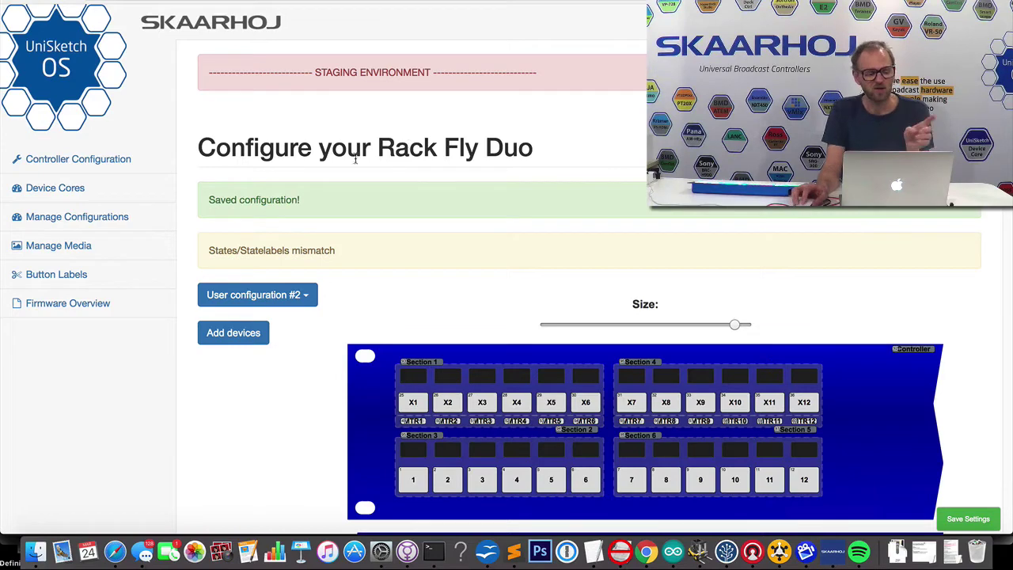
Step: Add AJA KUMO from the available device cores and save the updated device list
click(250, 334)
click(333, 225)
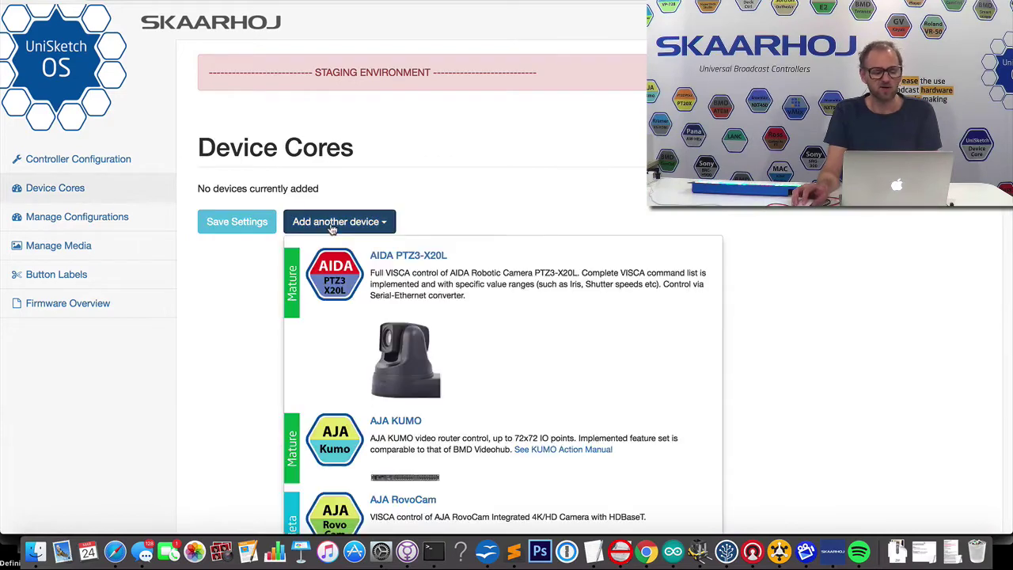
scroll(491, 293, down, 5)
click(390, 135)
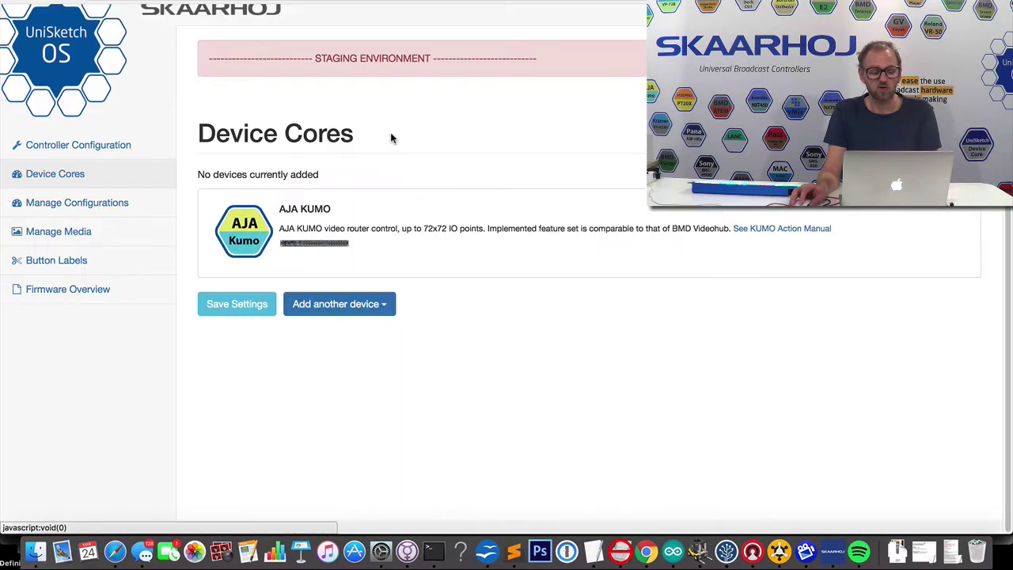
click(237, 303)
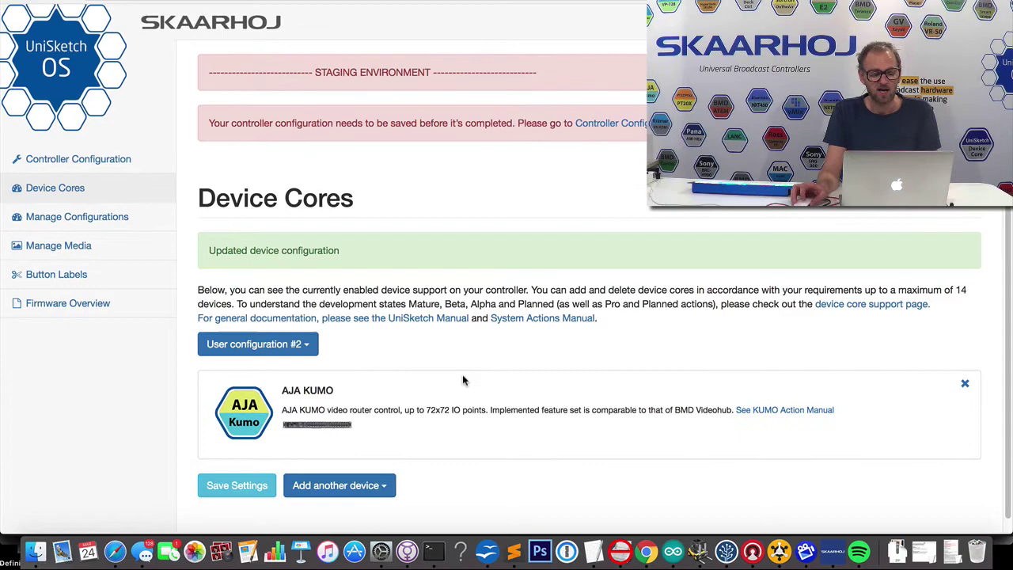
Step: Return to the Rack Fly Duo controller configuration and scroll down to Devices Settings
click(623, 127)
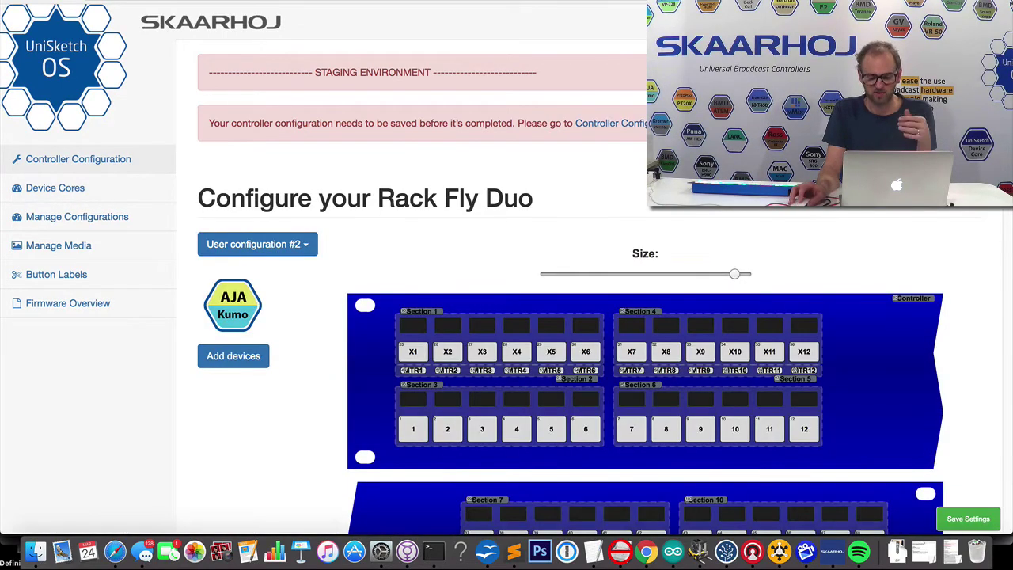
scroll(852, 254, down, 20)
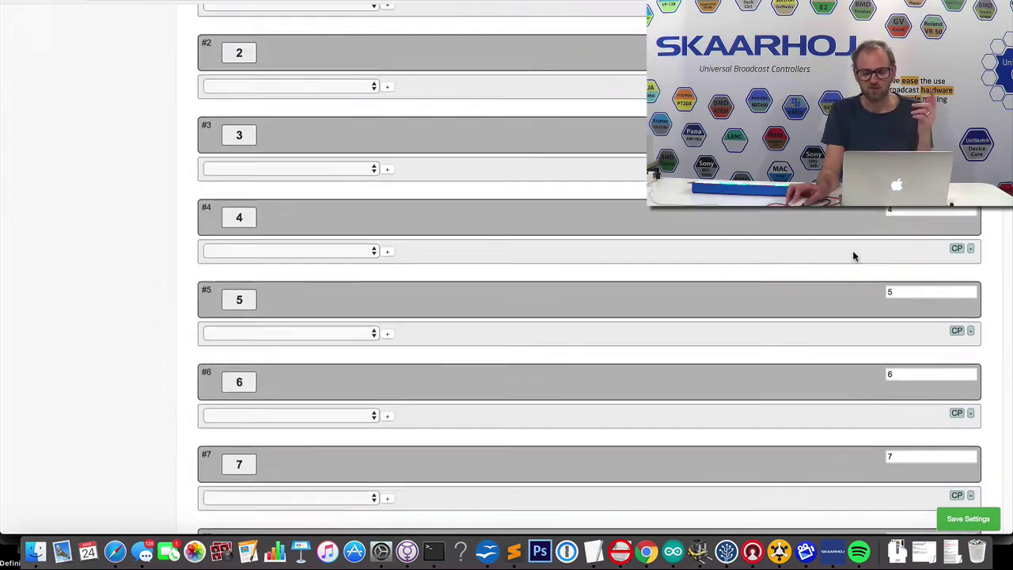
scroll(852, 255, down, 20)
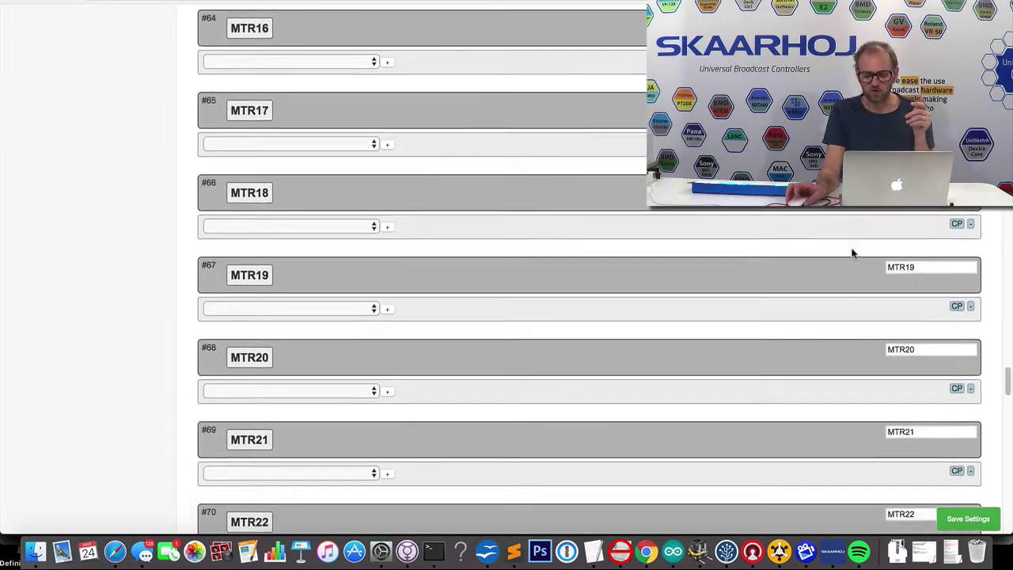
scroll(852, 253, down, 10)
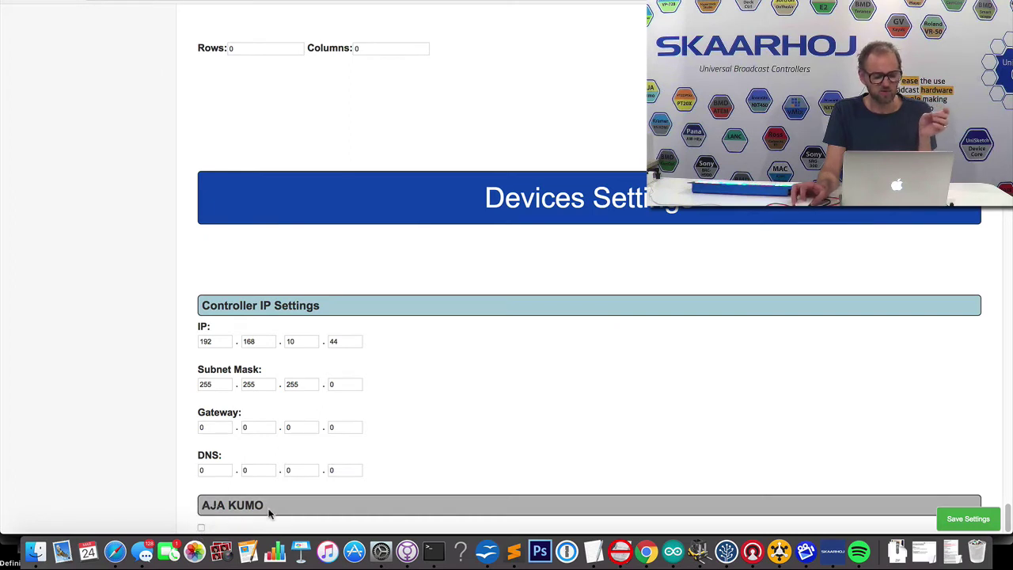
Step: Enable the AJA KUMO device with IP 192.168.11.200 and save the settings
click(202, 528)
click(221, 527)
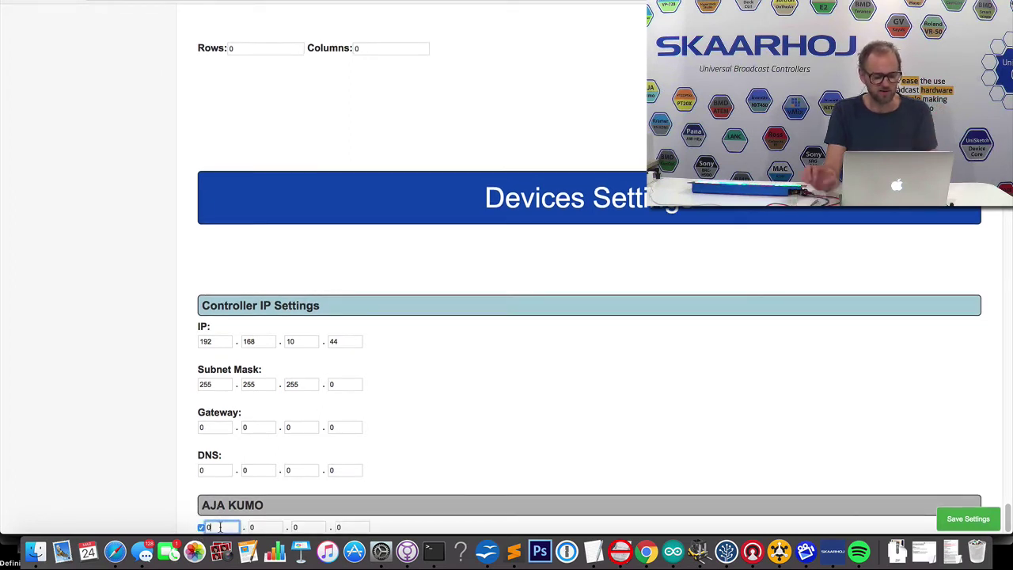
key(Tab)
text(1)
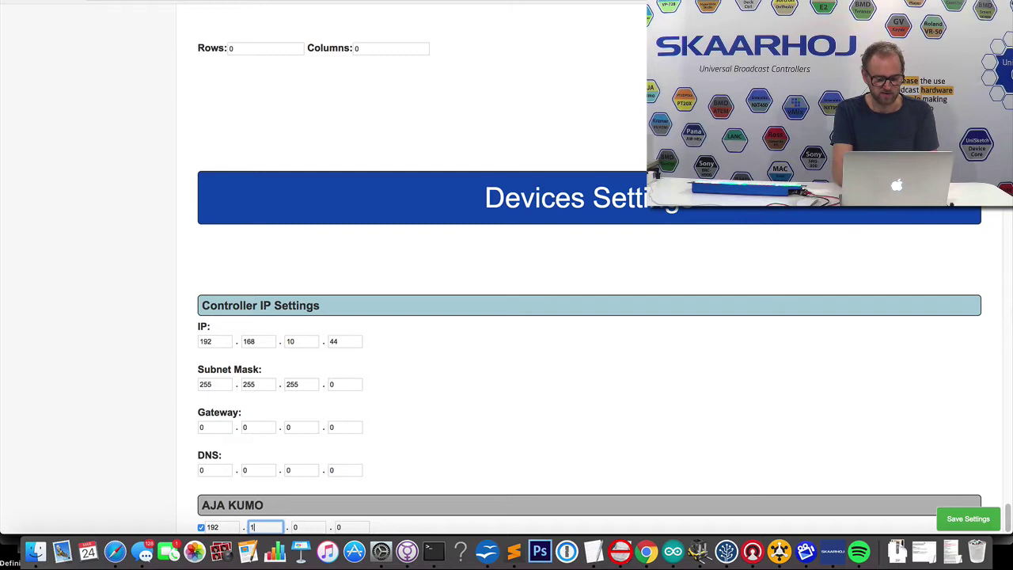
text(68)
key(Tab)
text(11)
key(Tab)
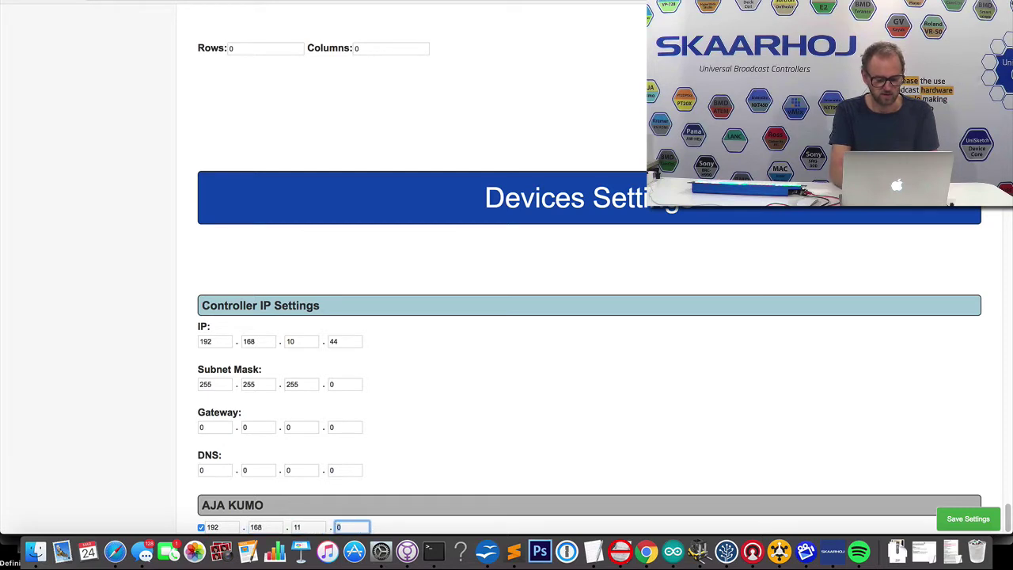
text(200)
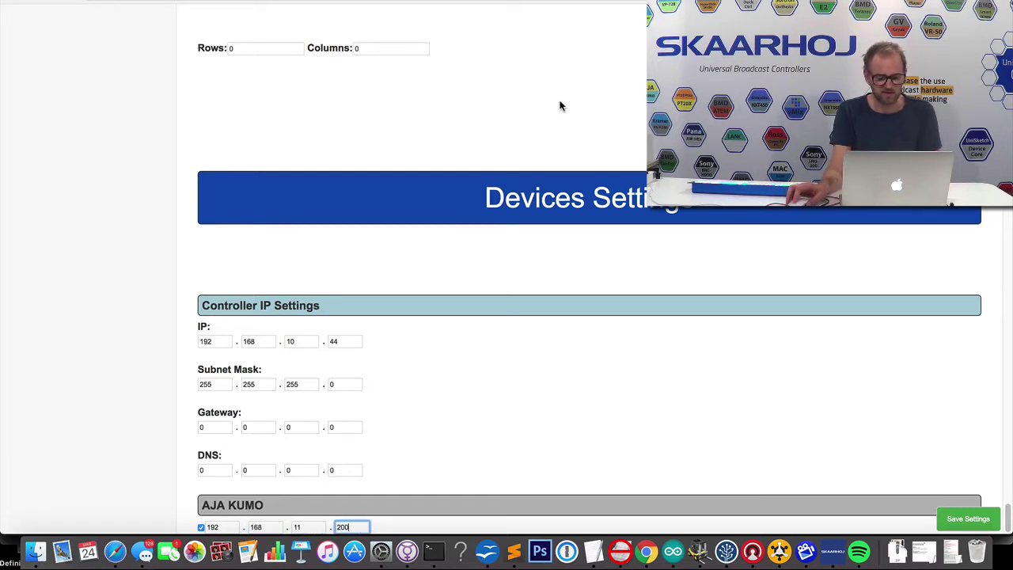
click(973, 521)
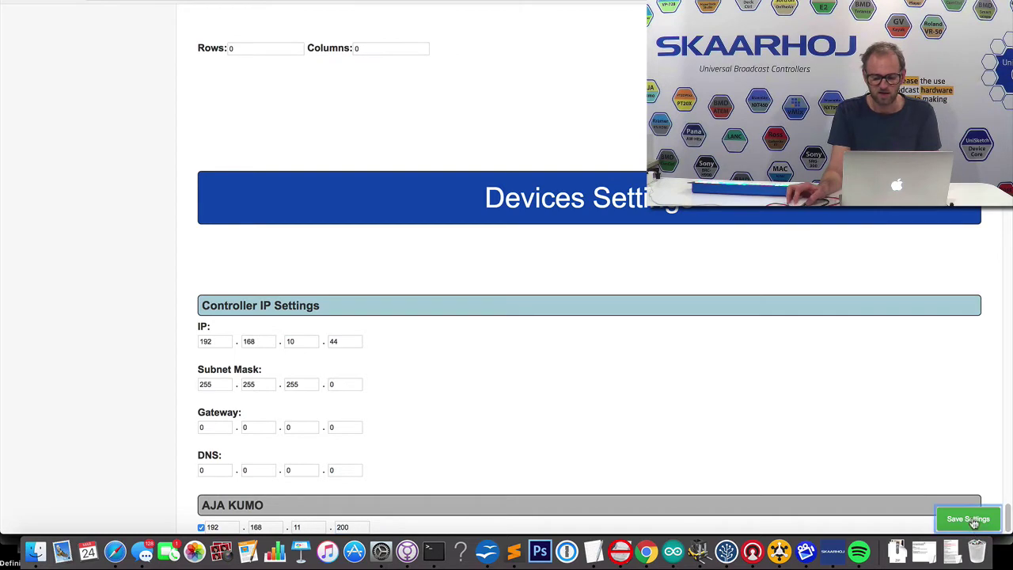
Step: Select key X1 and turn off Open All Configuration so only chosen keys' rows show
scroll(687, 270, down, 5)
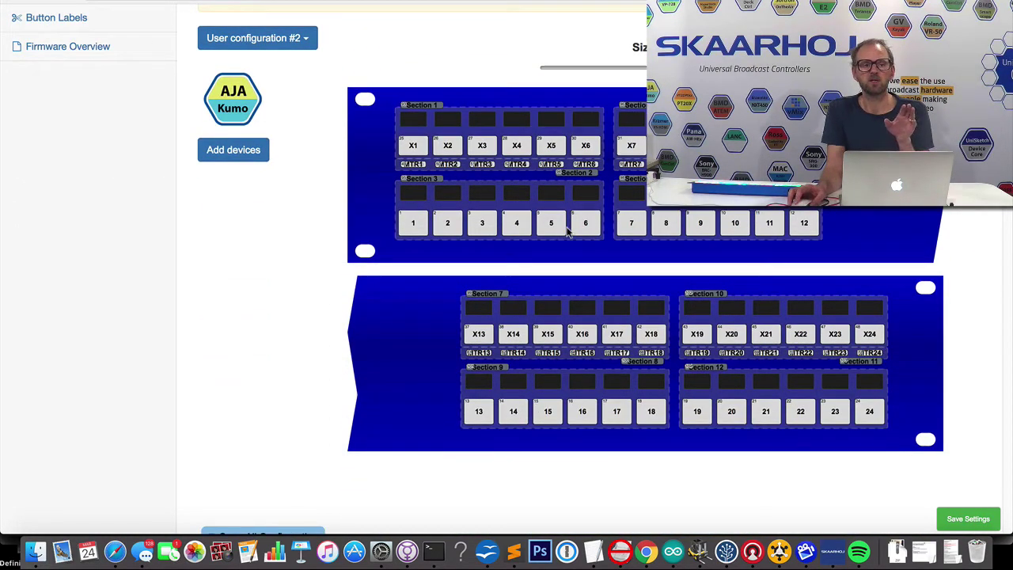
click(413, 143)
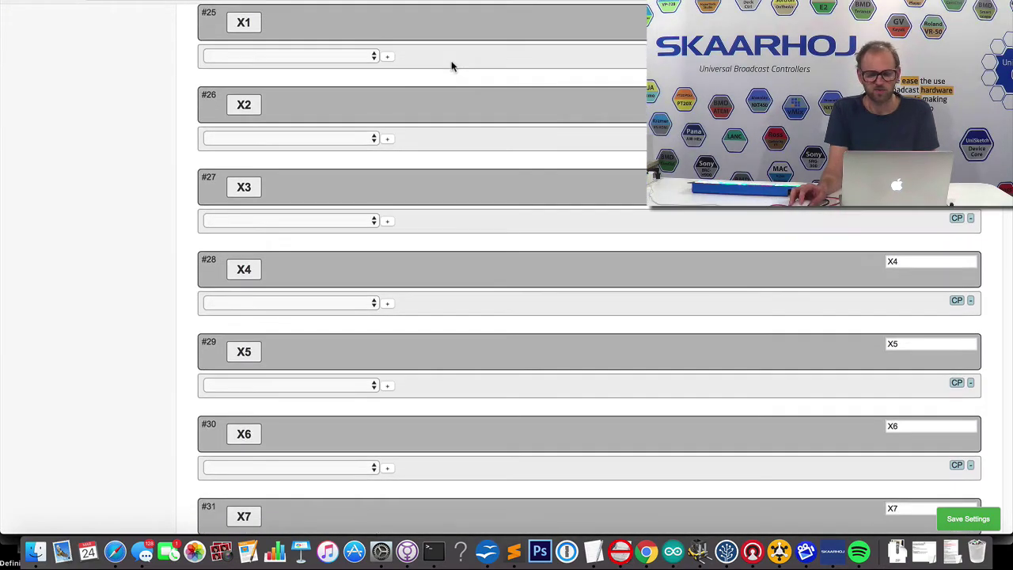
scroll(452, 66, up, 15)
scroll(311, 287, up, 15)
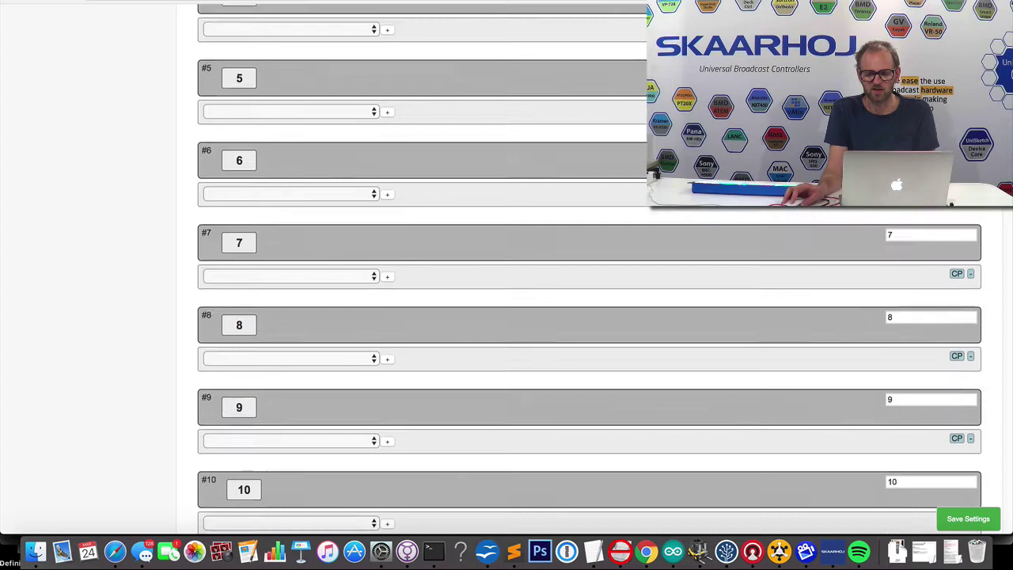
scroll(311, 286, down, 10)
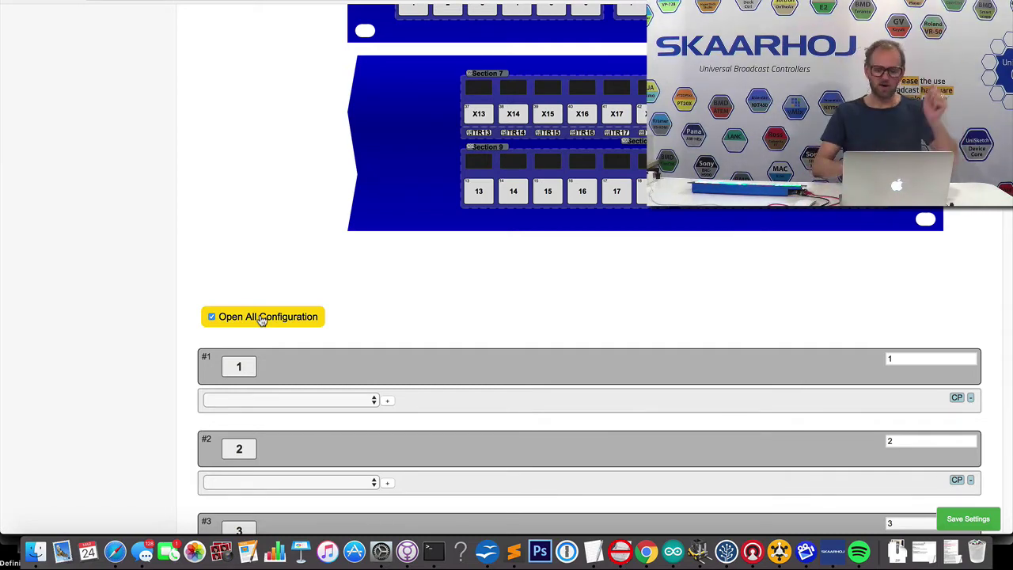
click(265, 316)
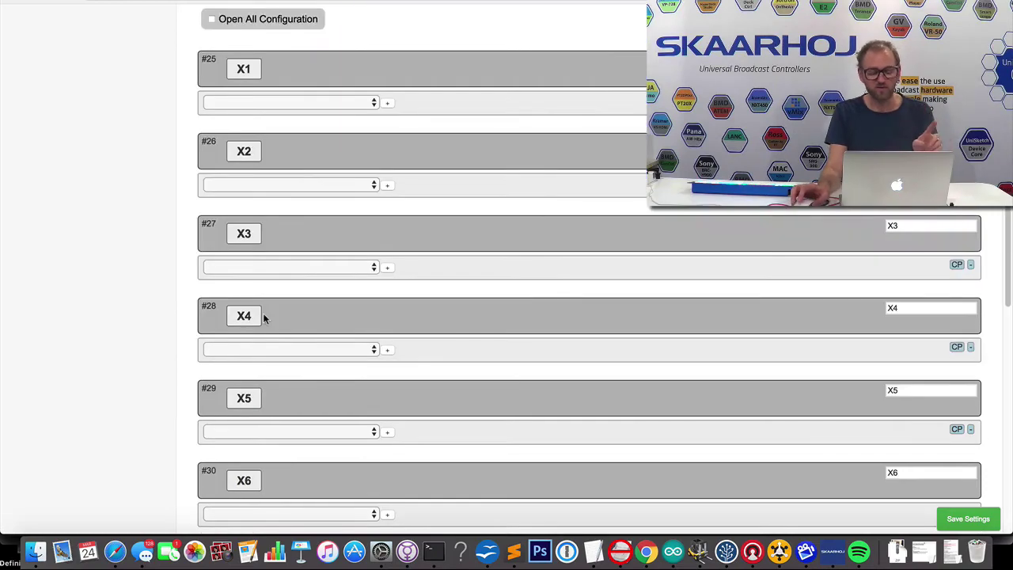
Step: Drag-select keys X1–X6 and X13–X24 to edit them together
scroll(495, 153, up, 10)
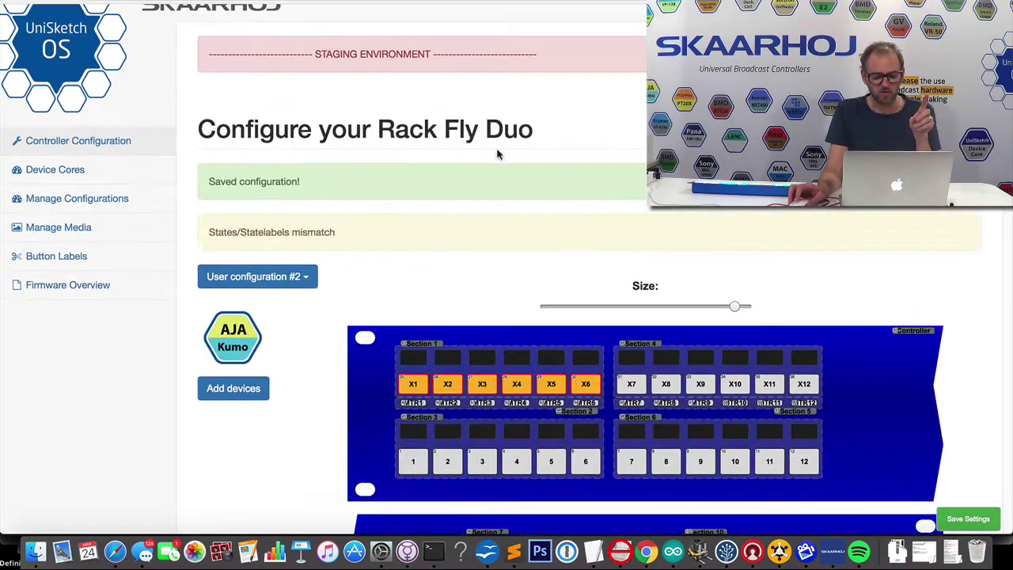
scroll(497, 154, up, 2)
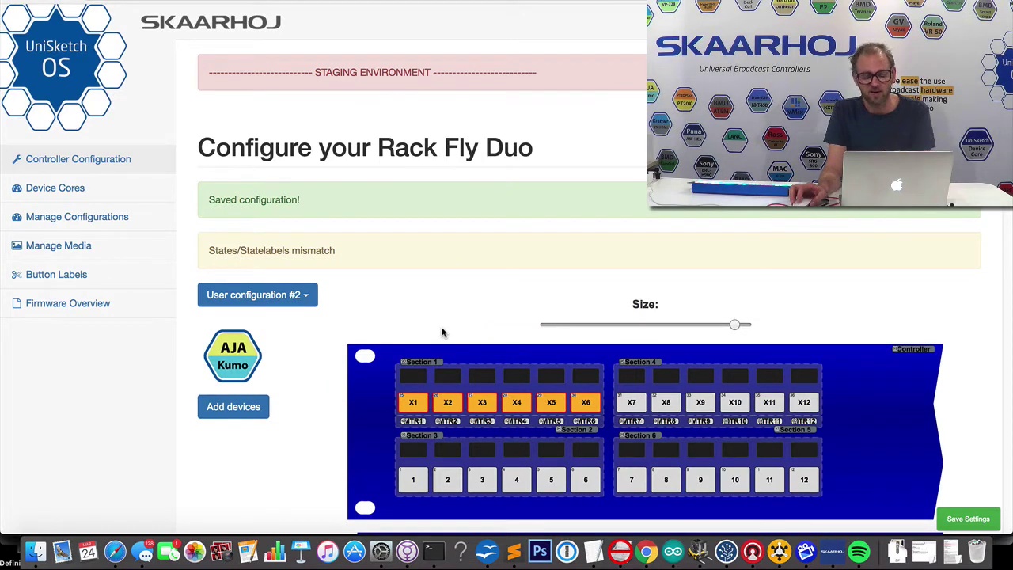
scroll(441, 328, down, 5)
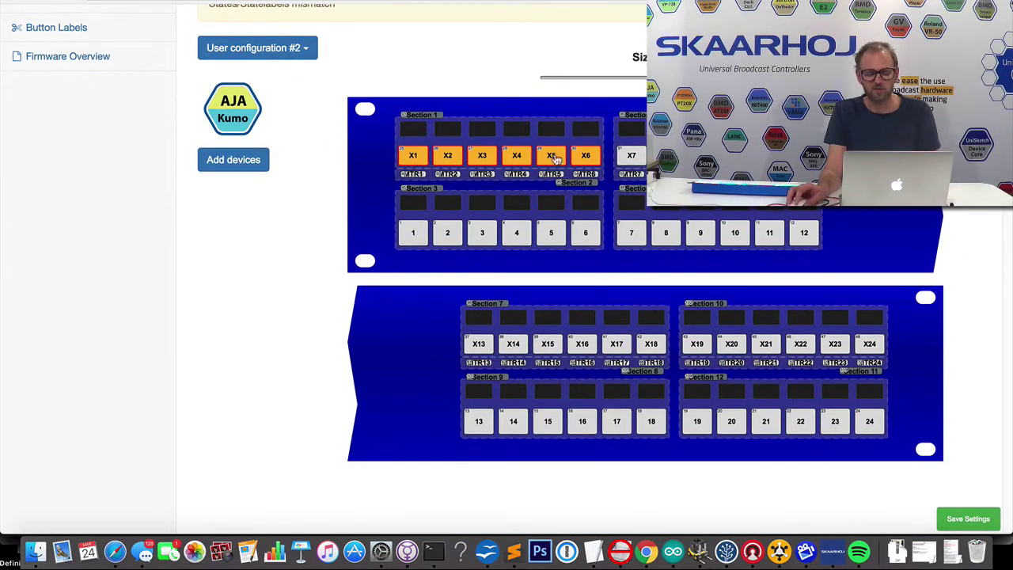
drag(624, 159, 664, 32)
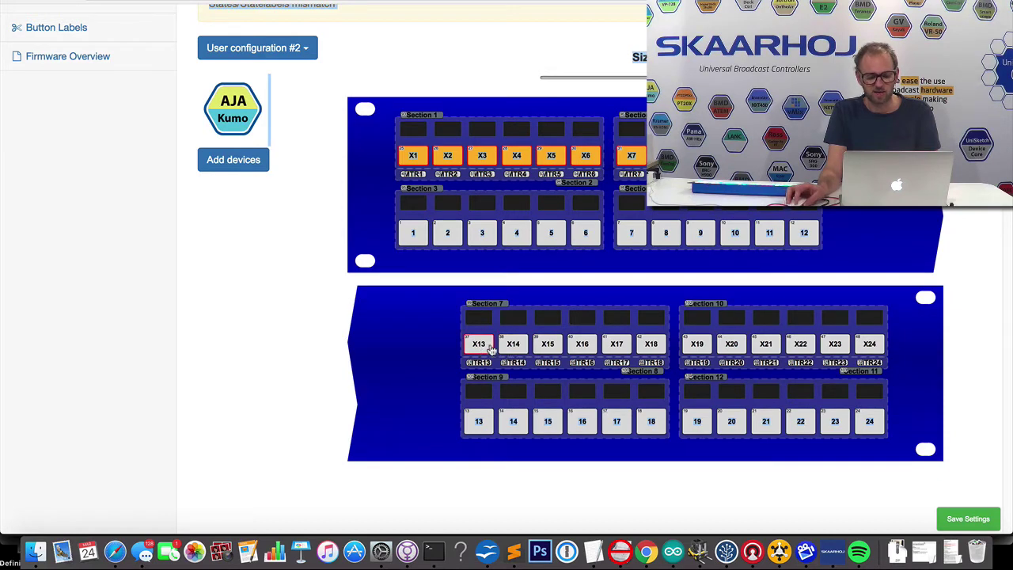
mouse_move(491, 348)
mouse_down()
mouse_move(667, 354)
mouse_move(876, 342)
mouse_move(870, 350)
mouse_up()
Step: Set key X1's action to System: Memory A with memory number 1
scroll(870, 352, down, 5)
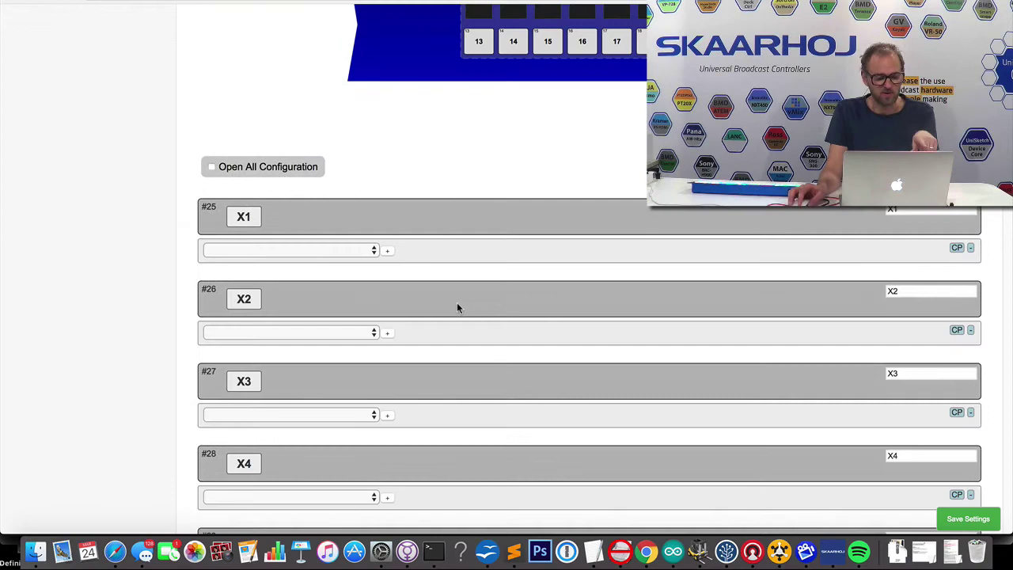
click(303, 250)
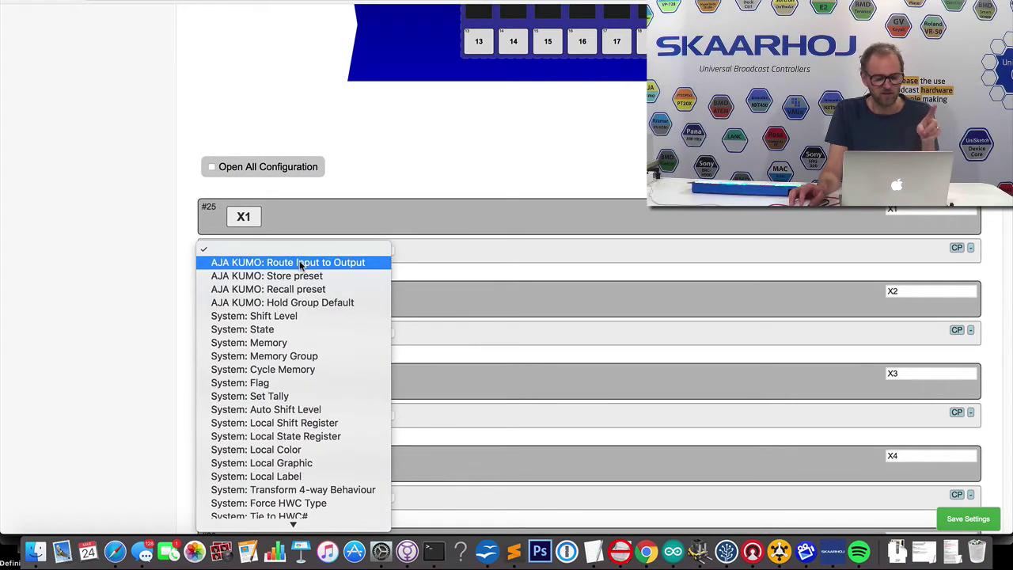
key(Escape)
click(301, 250)
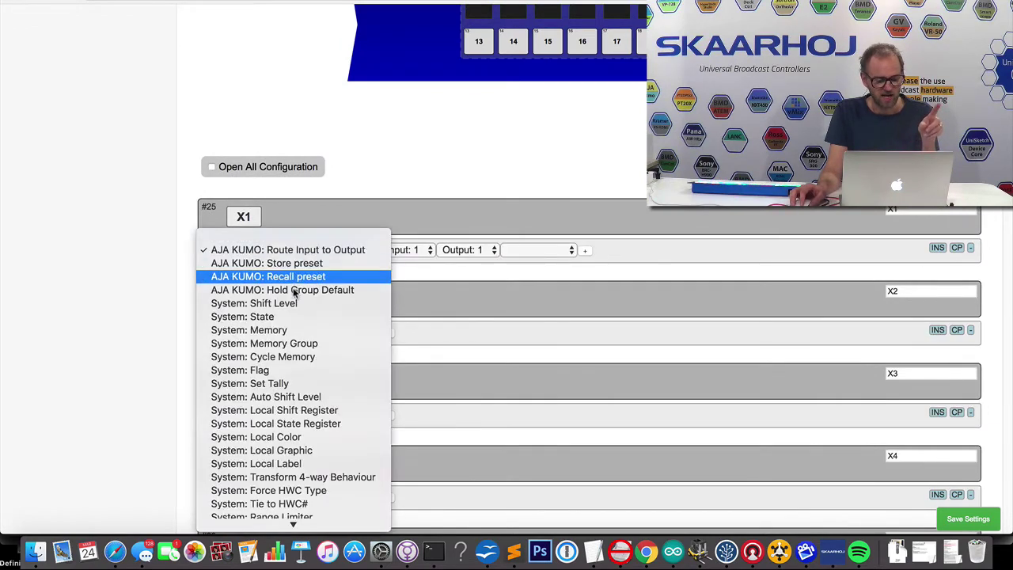
click(281, 331)
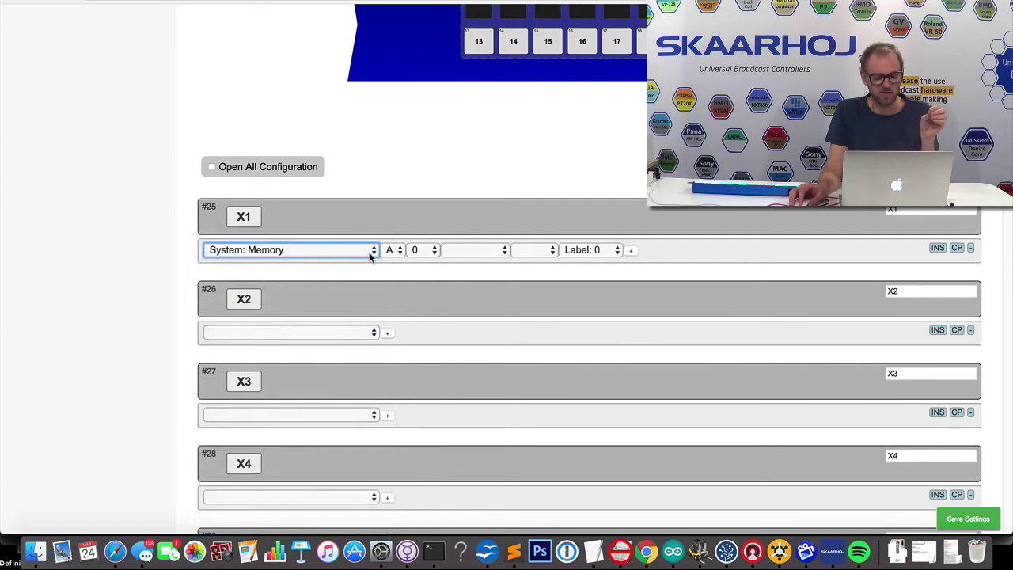
click(412, 250)
click(420, 267)
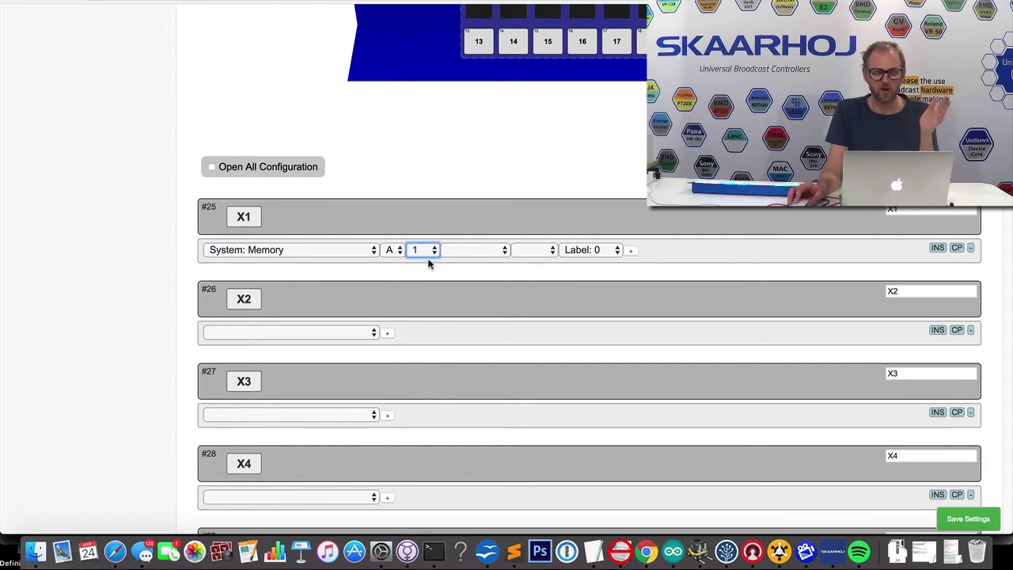
Step: Copy the setting into rows X2–X4, assigning memories 2, 3 and 4
click(938, 330)
click(426, 331)
click(417, 346)
click(957, 330)
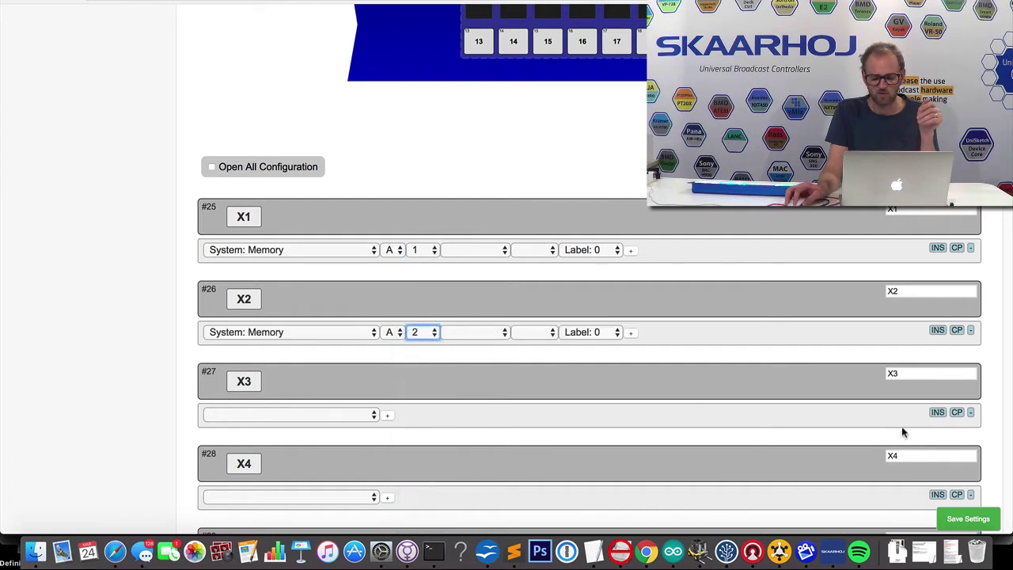
click(938, 413)
click(416, 414)
click(429, 428)
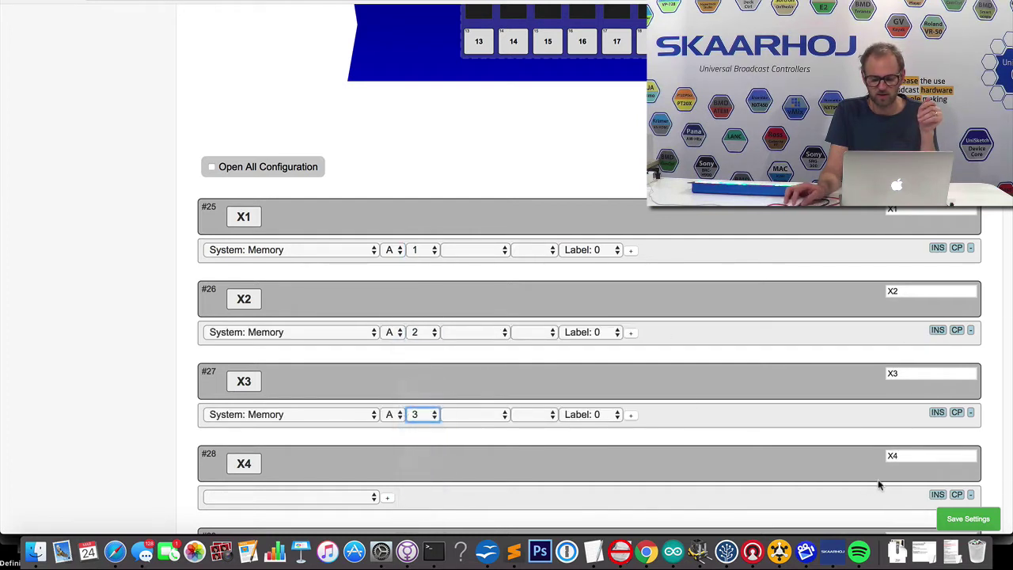
click(938, 495)
click(426, 495)
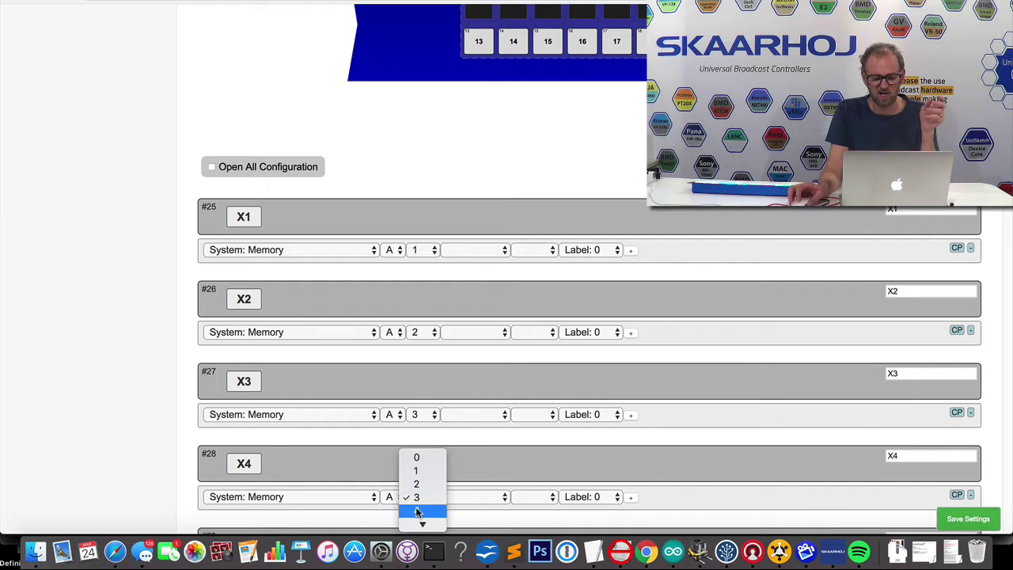
click(419, 512)
Step: Copy the setting into rows X5–X7, assigning memories 5, 6 and 7
scroll(587, 492, down, 3)
scroll(587, 492, down, 5)
click(937, 243)
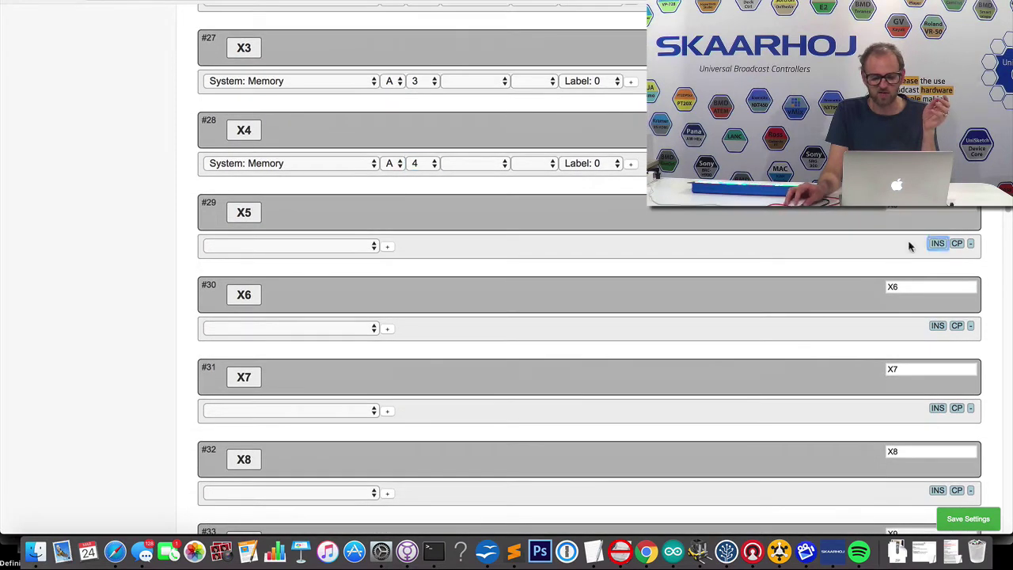
click(427, 246)
click(423, 261)
click(937, 325)
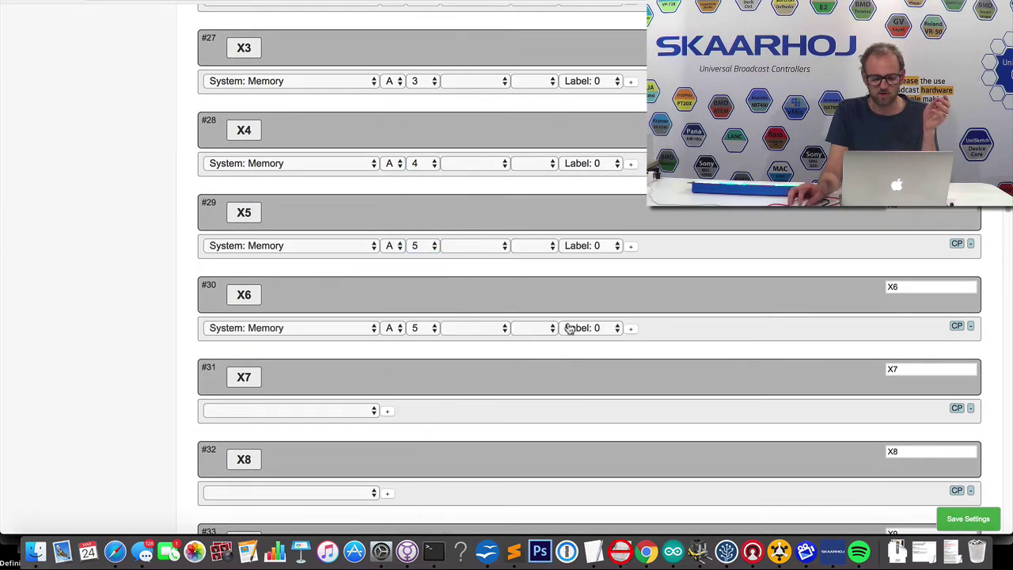
click(415, 334)
click(416, 341)
click(937, 407)
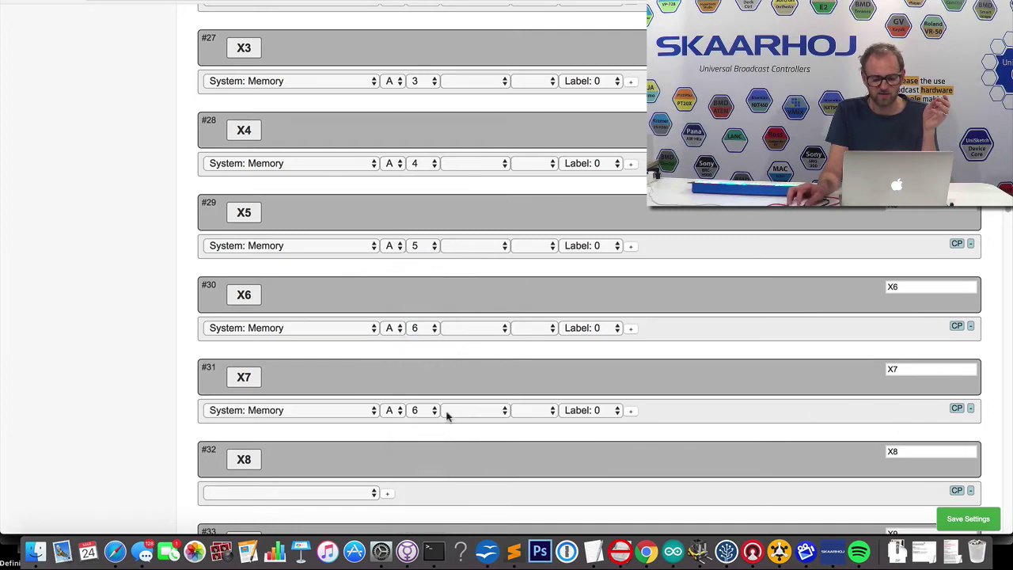
click(420, 411)
click(420, 424)
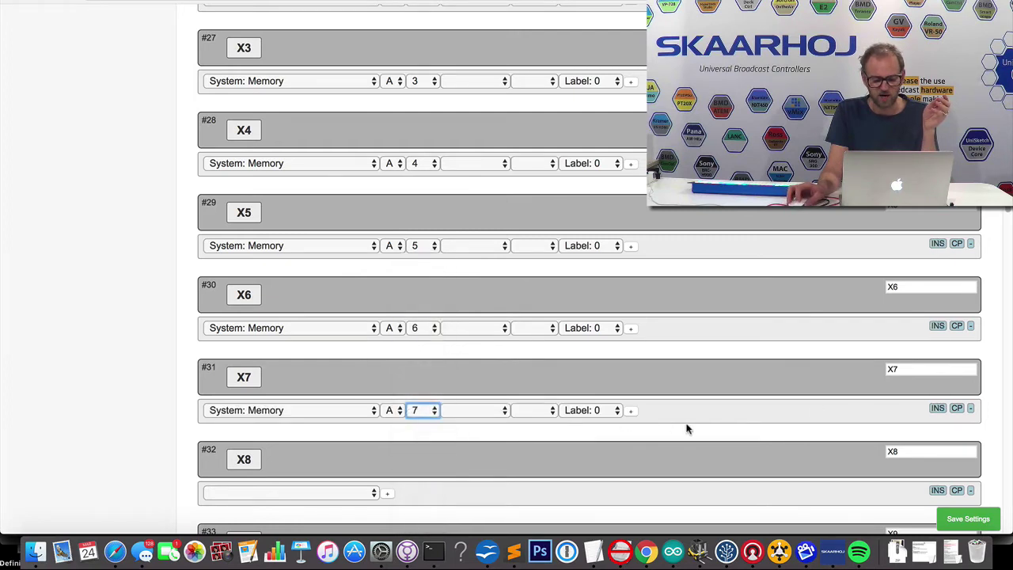
Step: Copy the setting into rows X8–X12, assigning memories 8 through 12
scroll(712, 396, down, 5)
scroll(763, 370, down, 1)
click(937, 167)
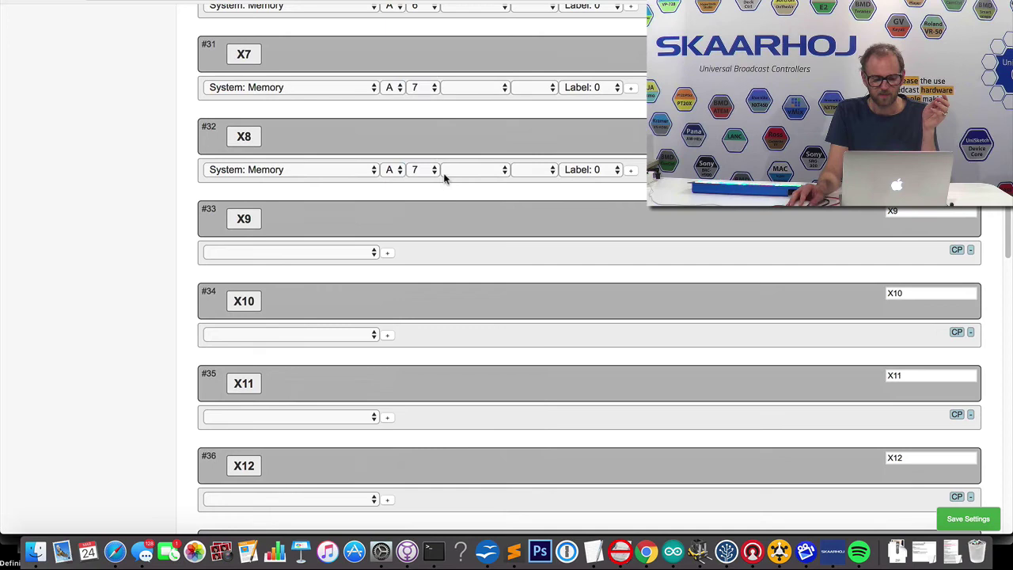
click(419, 170)
click(418, 181)
click(937, 250)
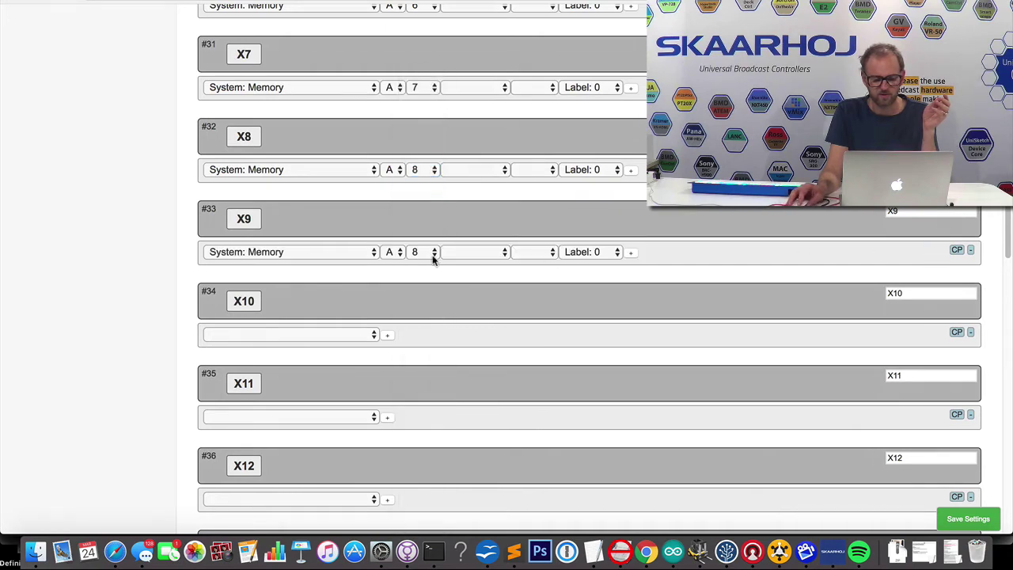
click(433, 253)
click(418, 265)
click(937, 332)
click(419, 334)
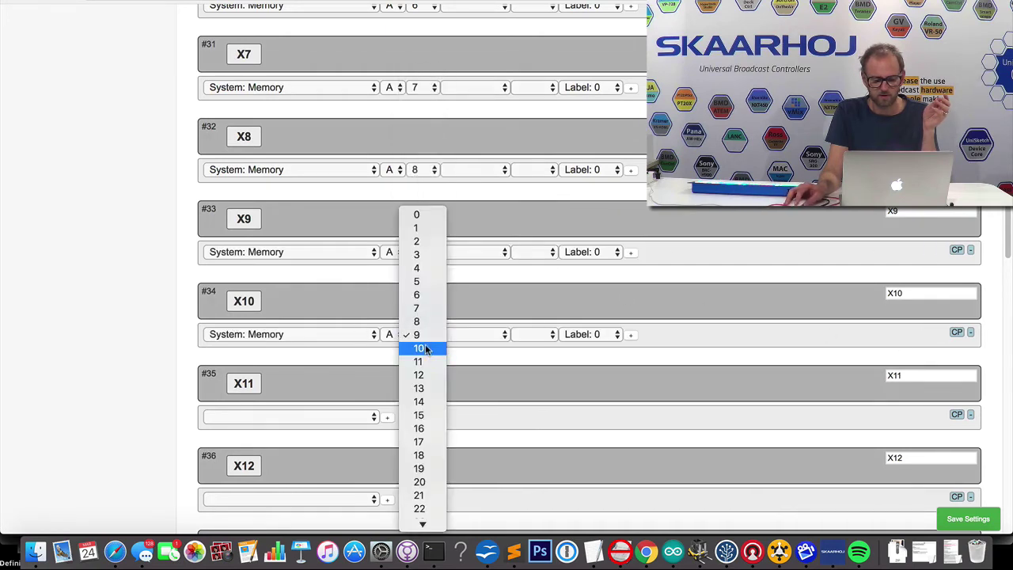
click(420, 349)
click(937, 415)
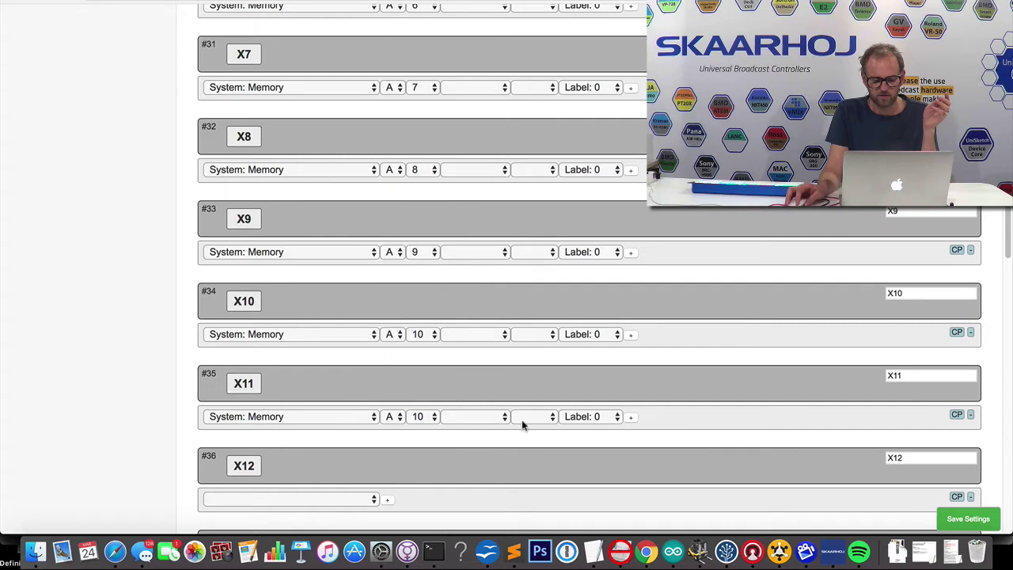
click(431, 421)
click(429, 428)
click(935, 497)
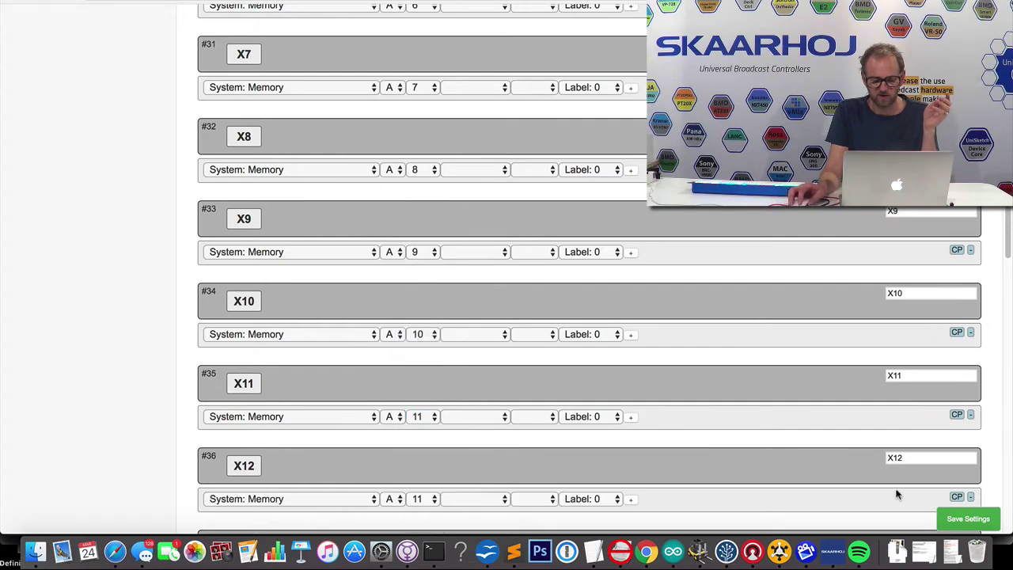
click(417, 499)
click(418, 510)
Step: Copy the setting into rows X13–X18, assigning memories 13 through 18
scroll(562, 474, down, 10)
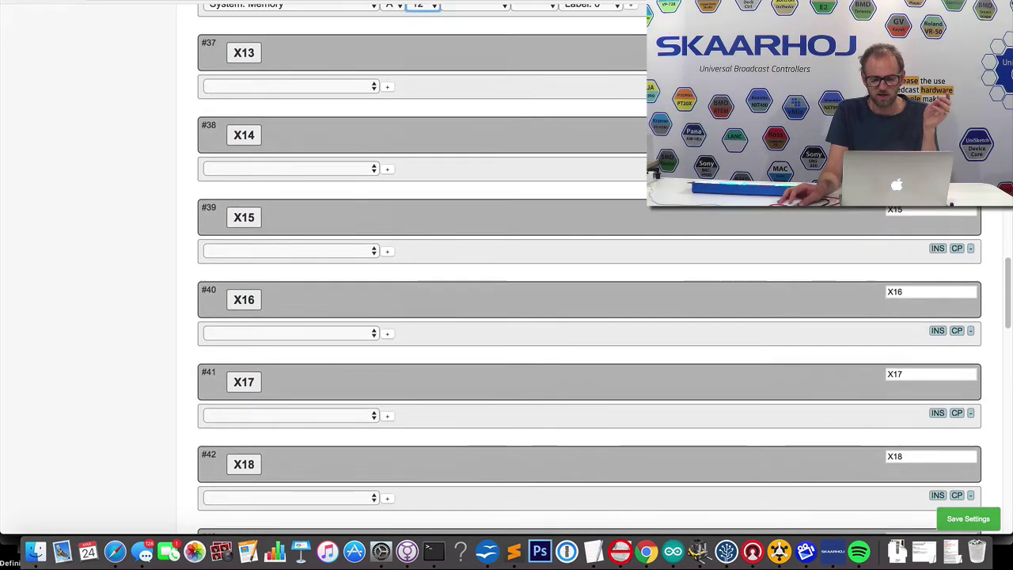
click(937, 83)
click(422, 85)
click(420, 99)
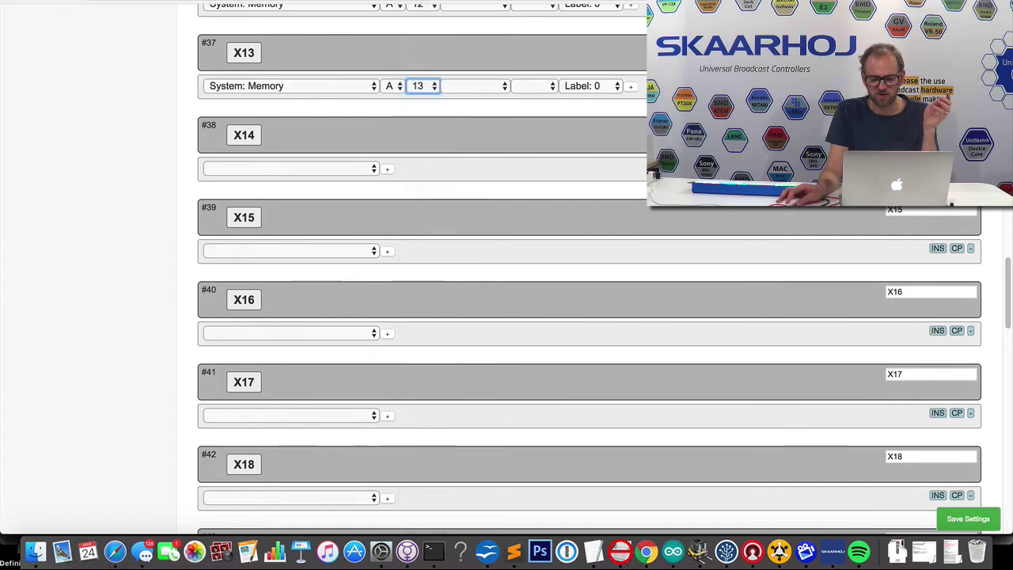
click(937, 165)
click(421, 167)
click(641, 218)
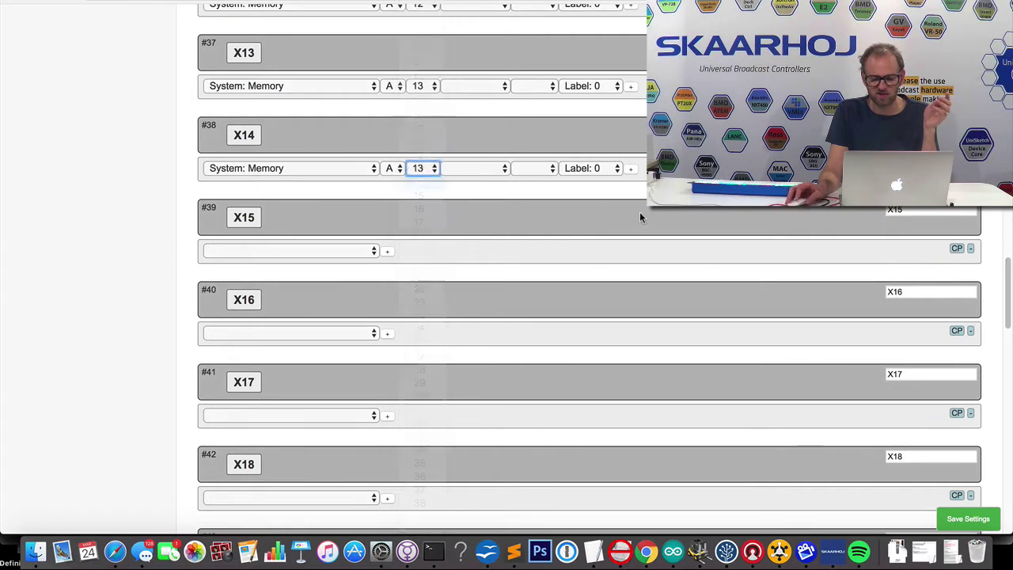
click(937, 249)
click(428, 250)
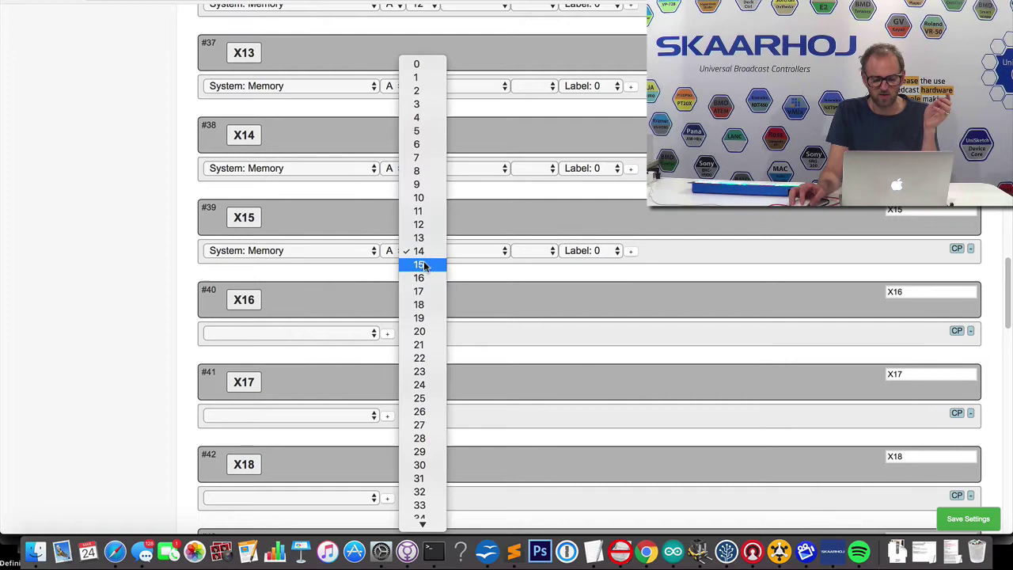
click(424, 265)
click(938, 331)
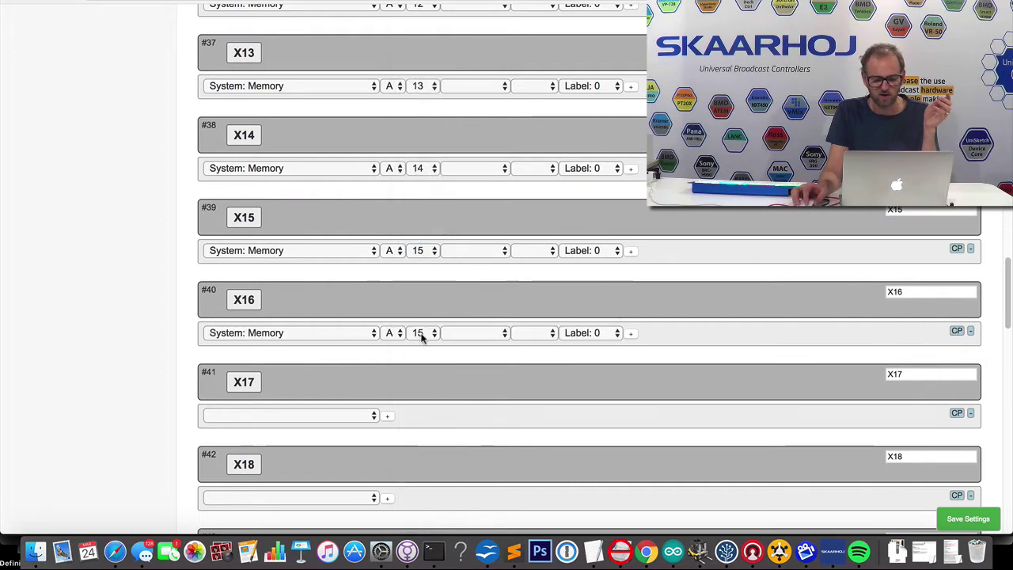
click(420, 333)
click(417, 346)
click(936, 413)
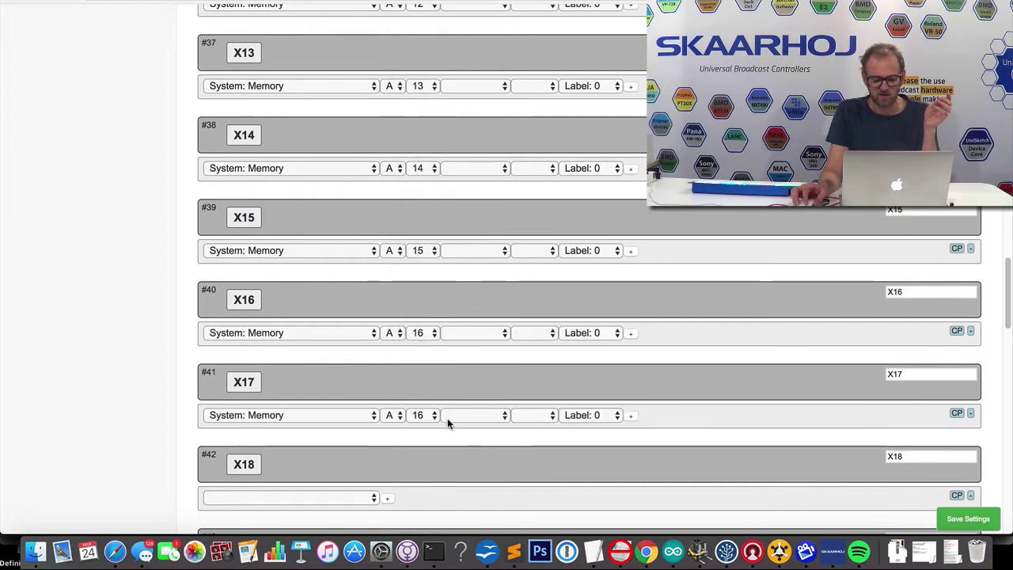
click(420, 415)
click(417, 428)
click(937, 495)
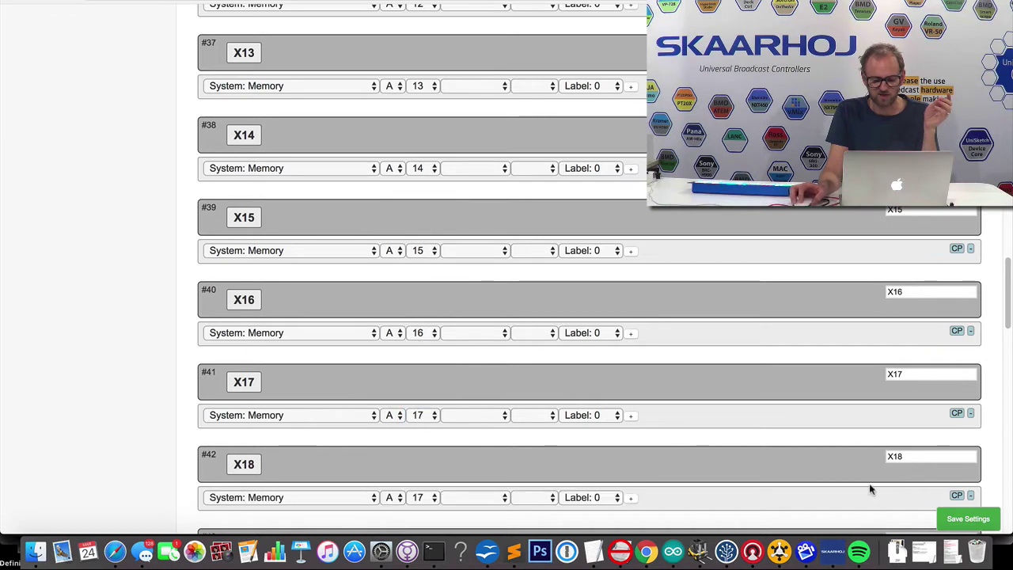
scroll(662, 418, down, 5)
click(434, 171)
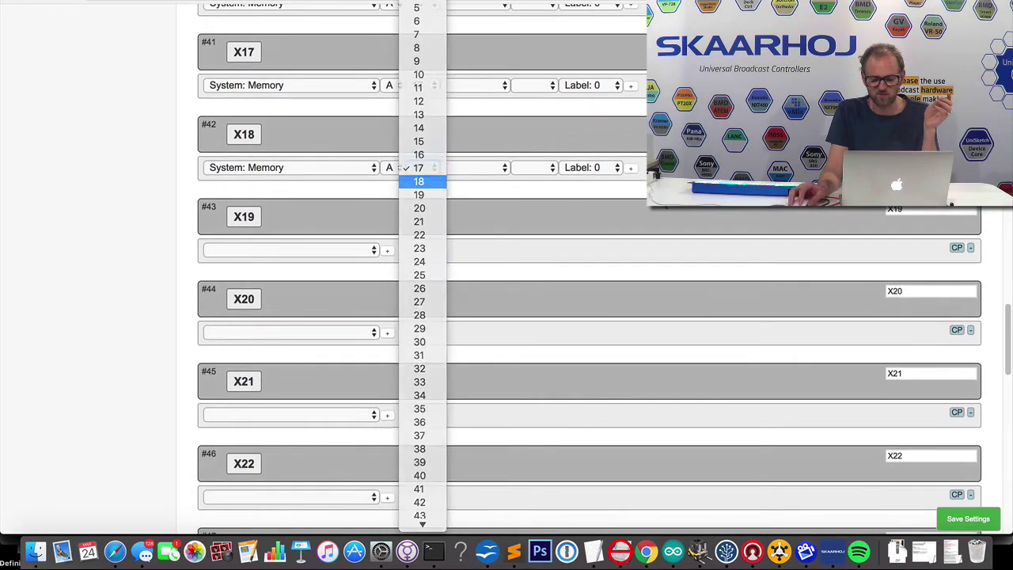
click(417, 181)
Step: Assign rows X19–X24 memories 19 through 24 and save the button configuration
click(938, 248)
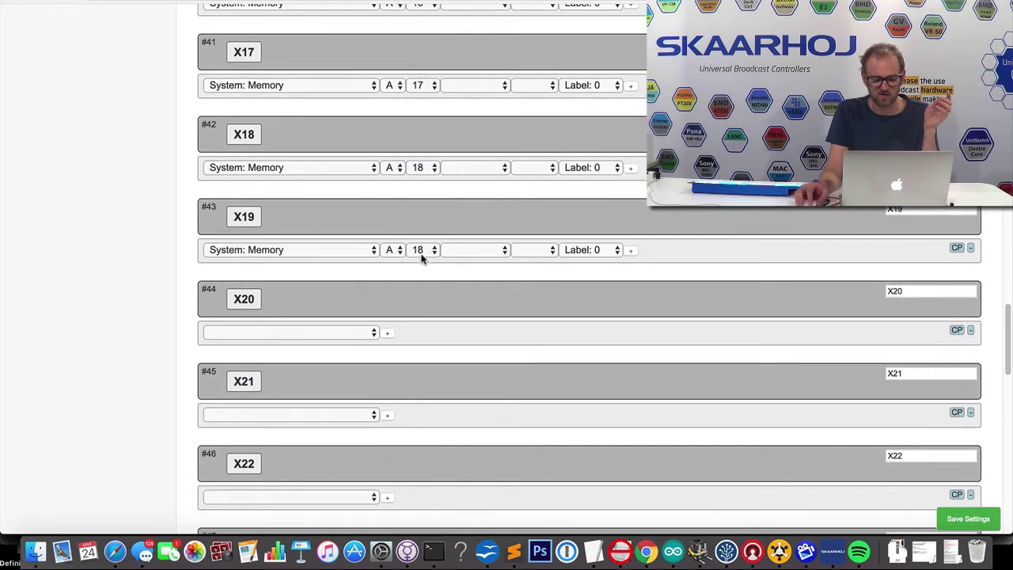
click(422, 250)
click(418, 263)
click(938, 331)
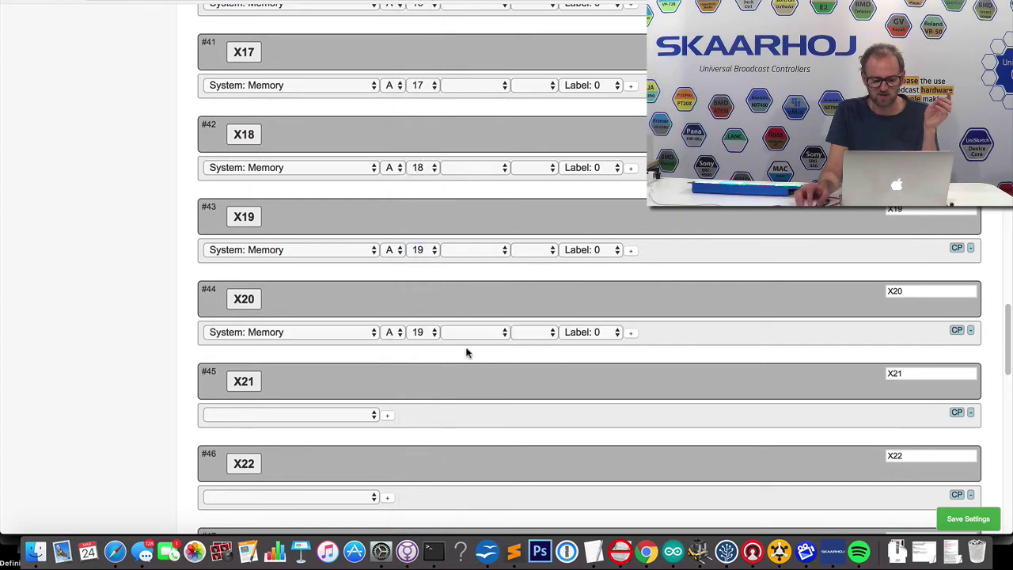
click(423, 334)
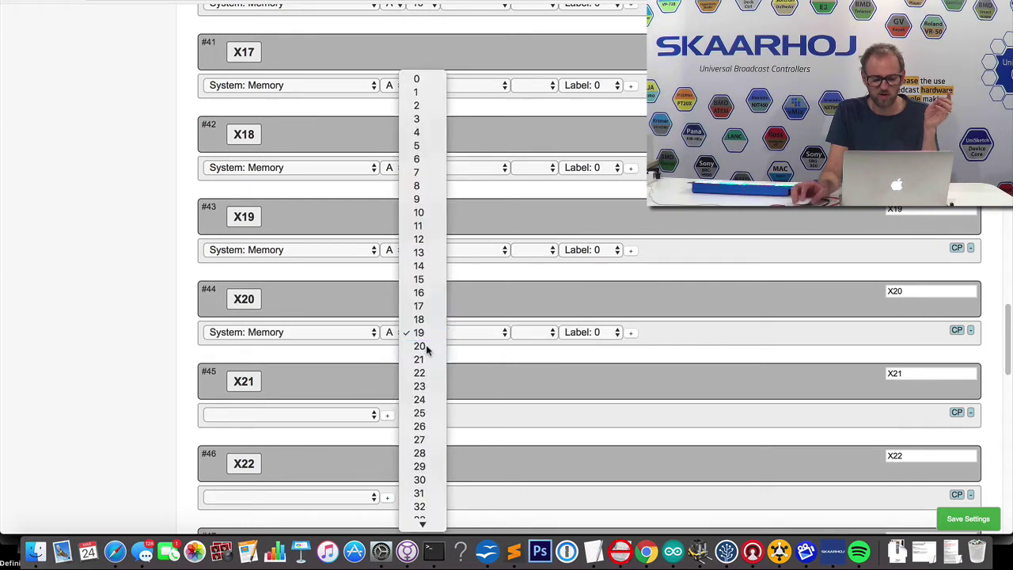
click(420, 345)
click(936, 412)
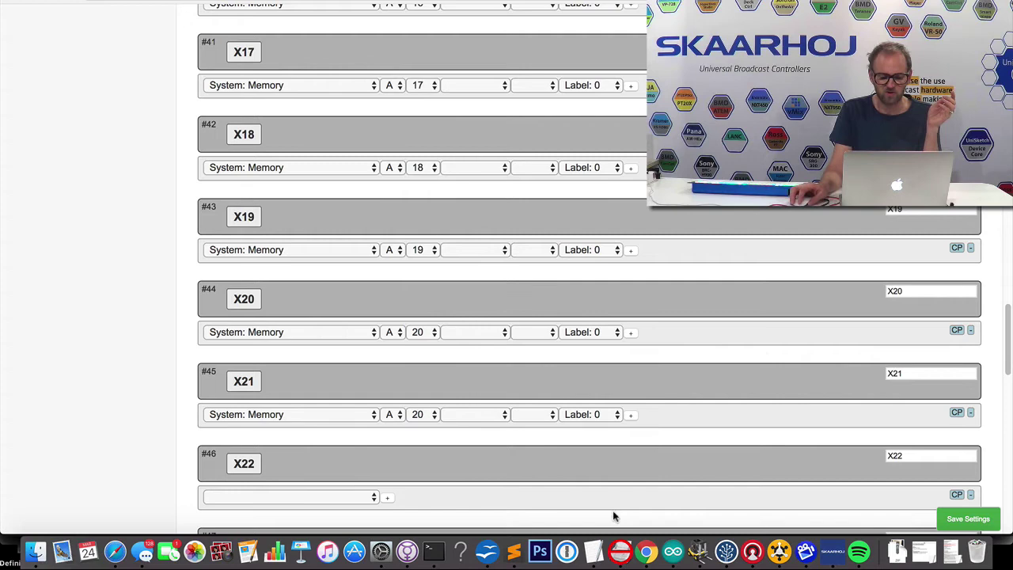
click(420, 414)
click(420, 428)
scroll(526, 443, down, 3)
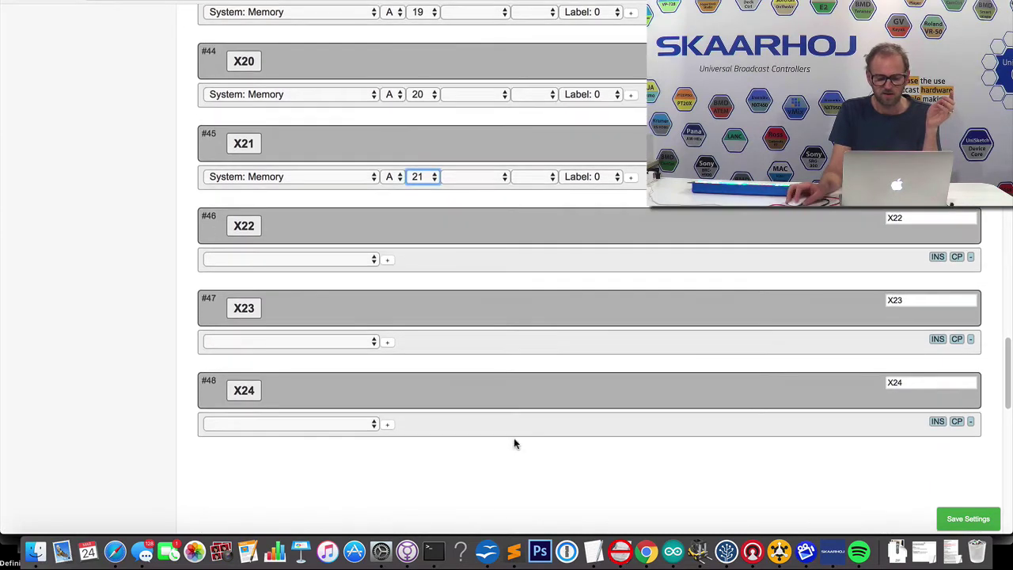
click(936, 256)
click(420, 259)
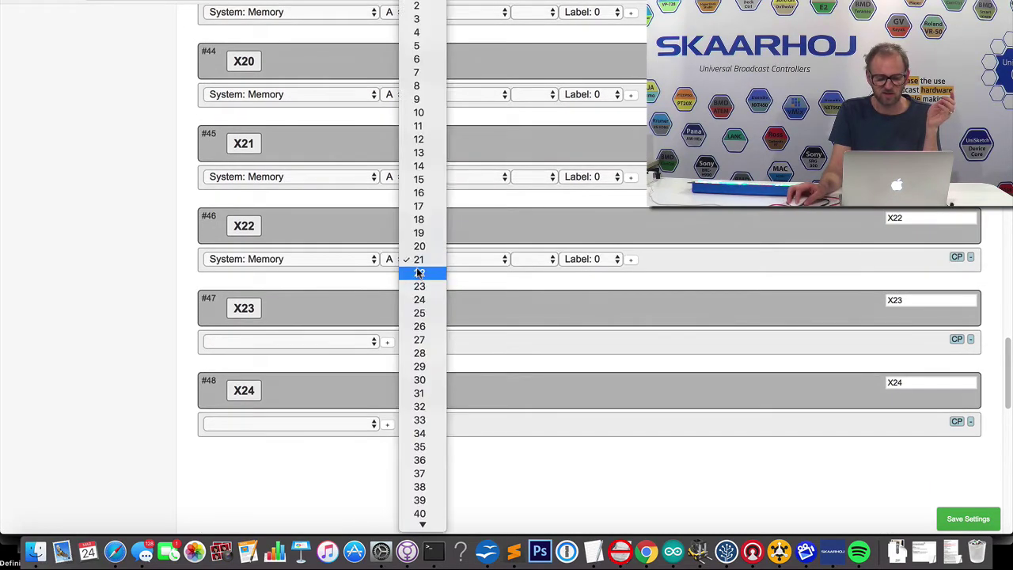
click(420, 271)
click(939, 339)
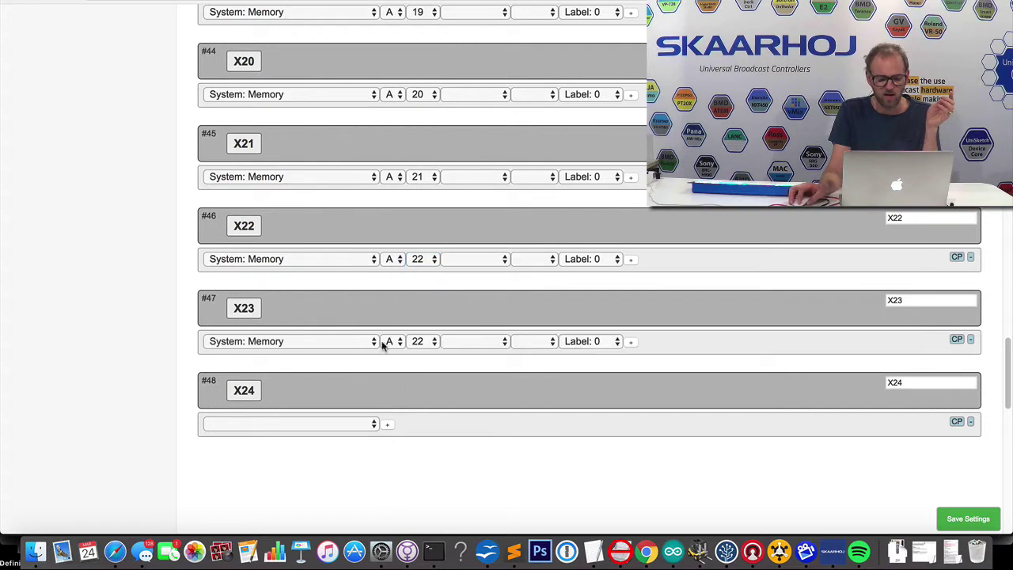
click(413, 342)
click(421, 355)
click(937, 421)
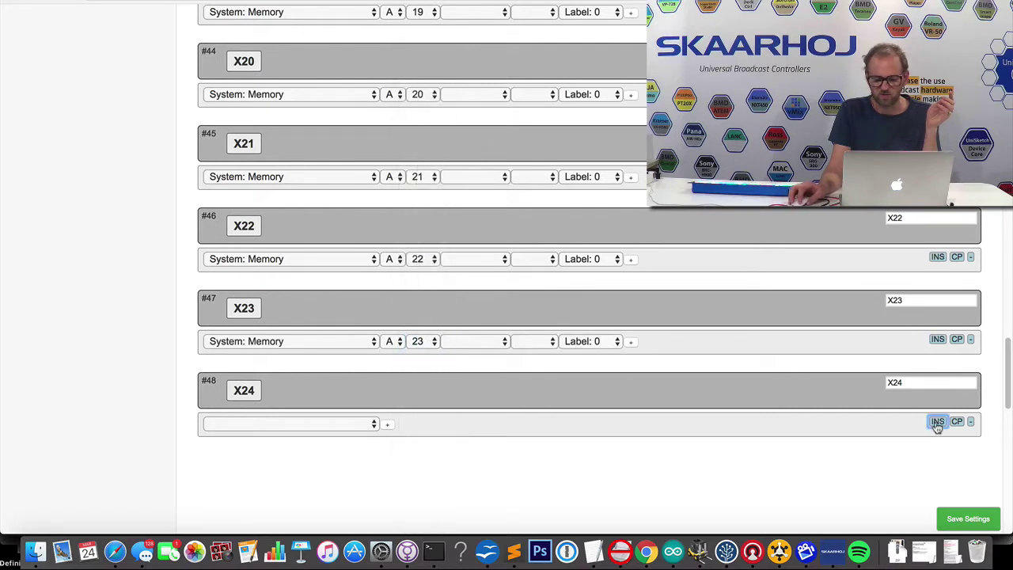
click(421, 424)
click(420, 437)
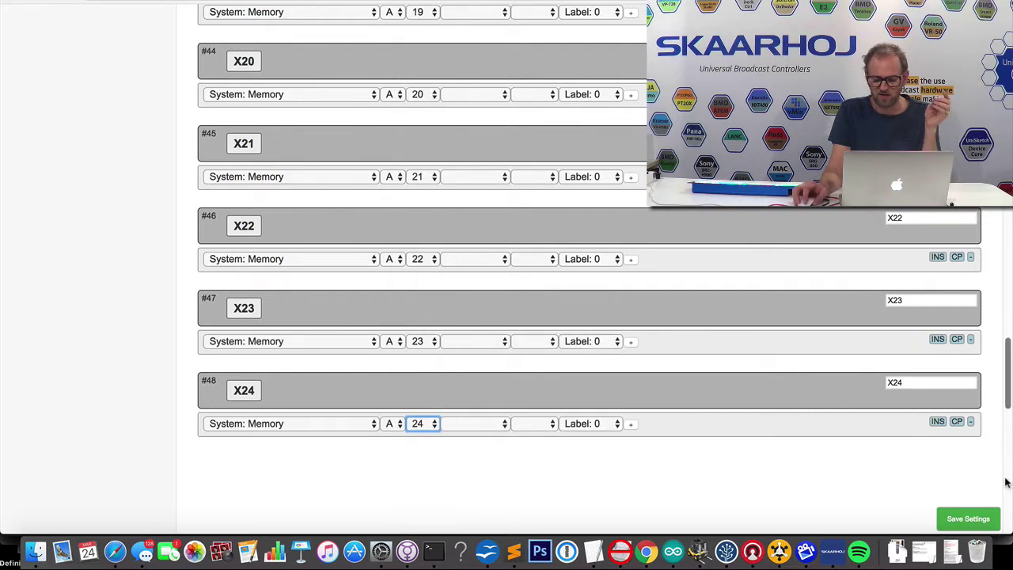
click(968, 518)
Step: Select button 1, then add buttons 2–7, 13–18 and 22–24 to the group
scroll(805, 442, down, 5)
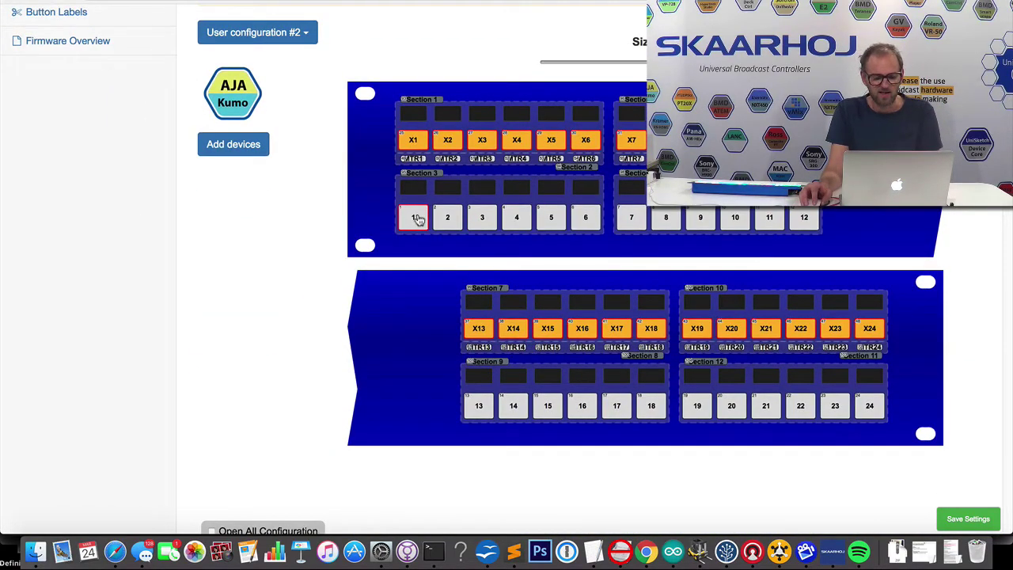
click(416, 219)
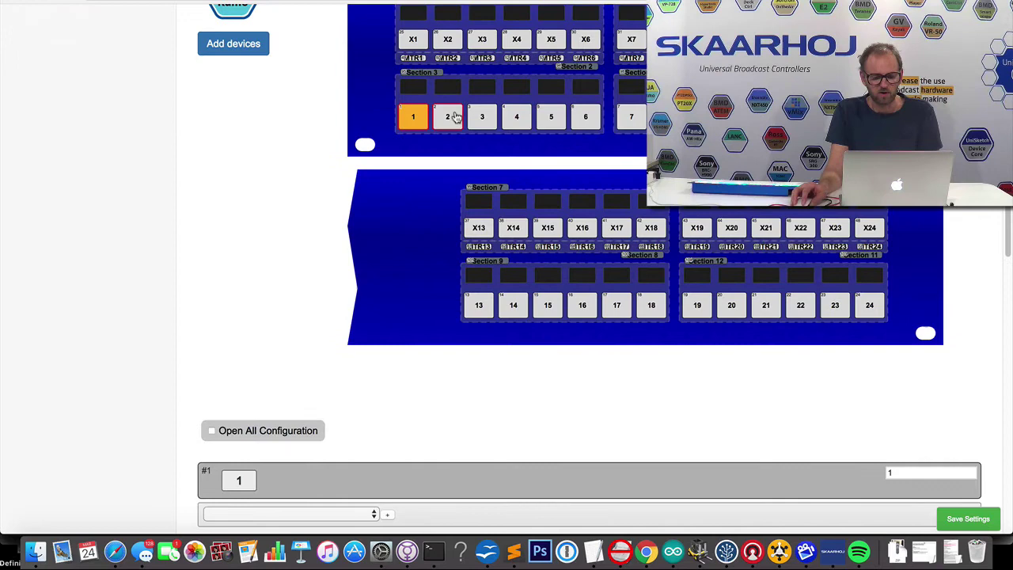
drag(455, 117, 631, 117)
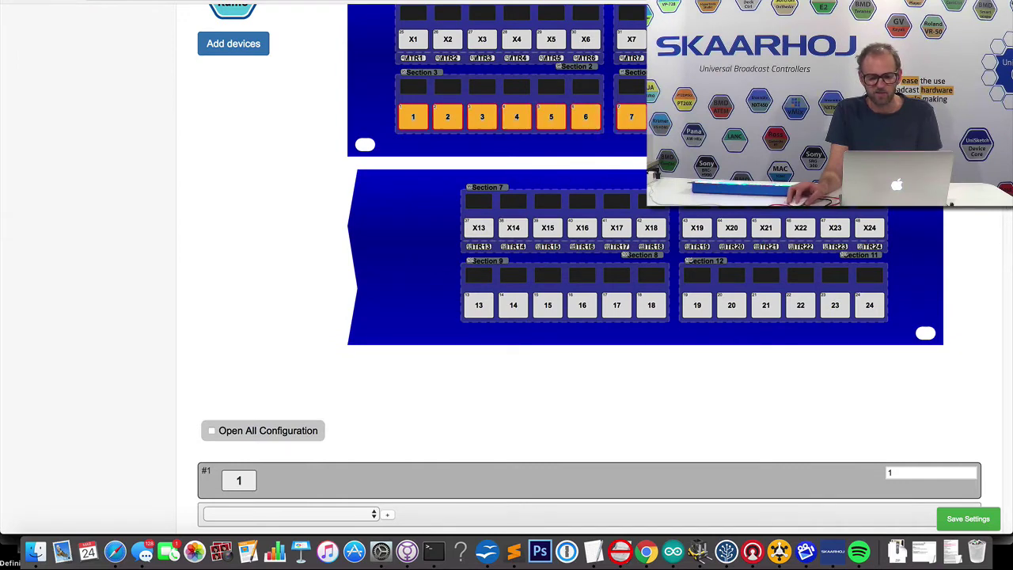
drag(480, 304, 762, 313)
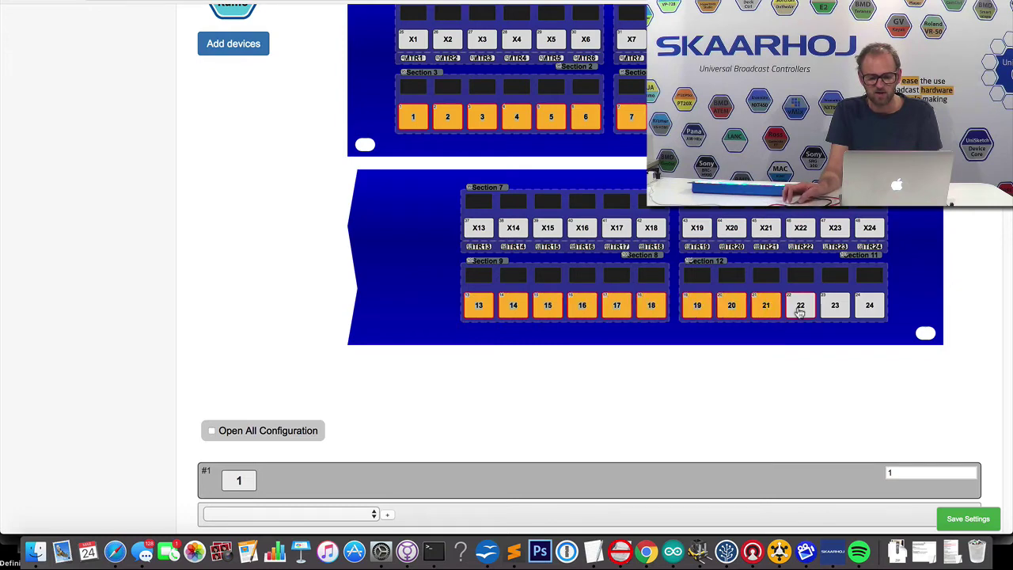
click(800, 308)
click(869, 307)
click(835, 307)
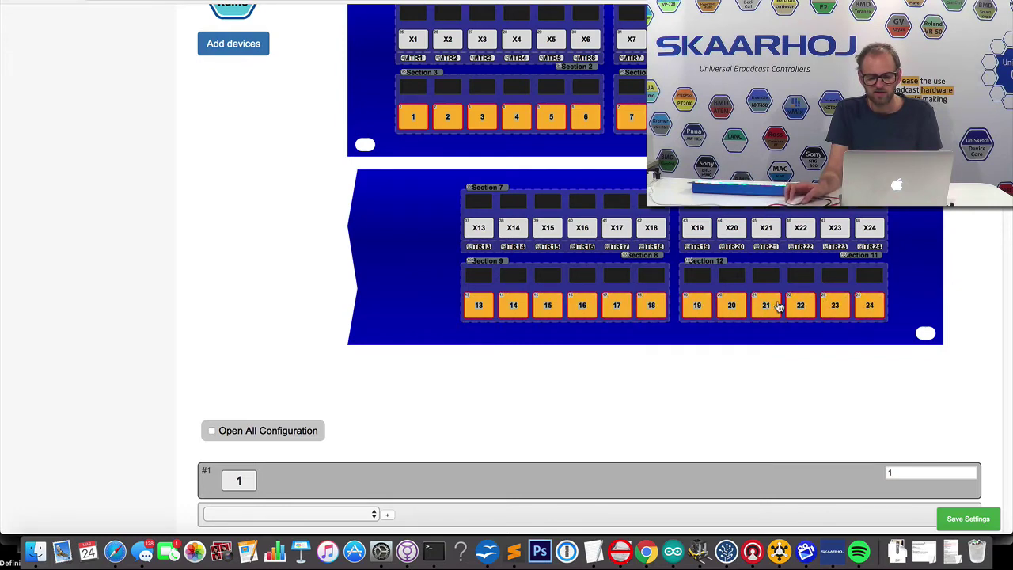
Step: Give button 1 the AJA KUMO: Route Input to Output action, routing Input 1 to Mem A
scroll(243, 202, down, 3)
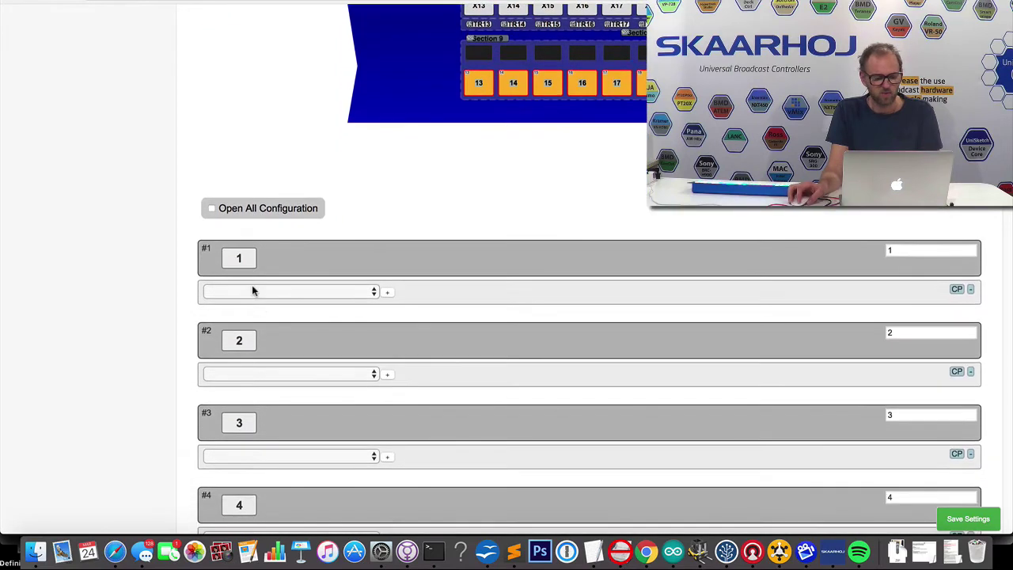
click(252, 290)
click(256, 305)
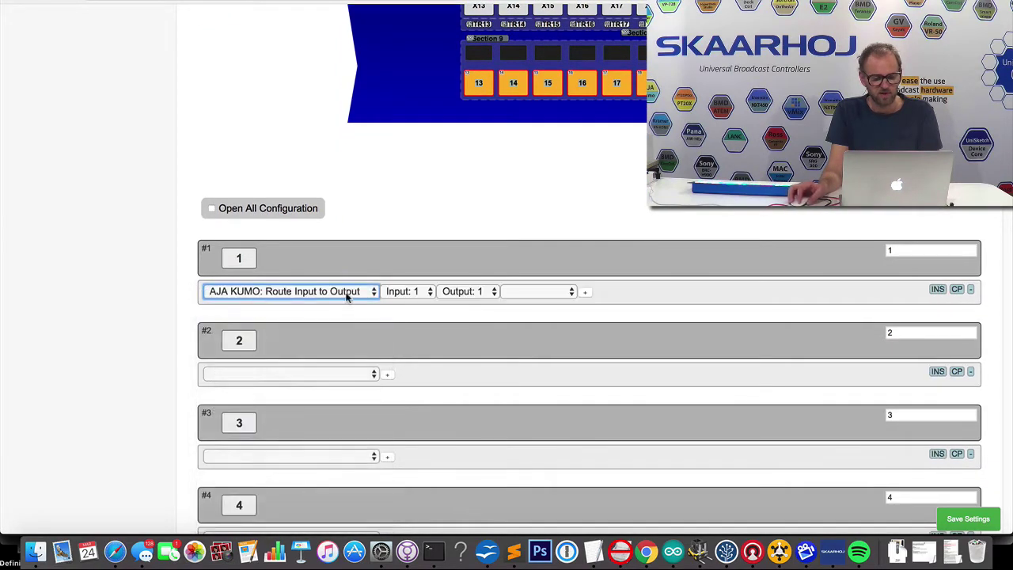
click(463, 291)
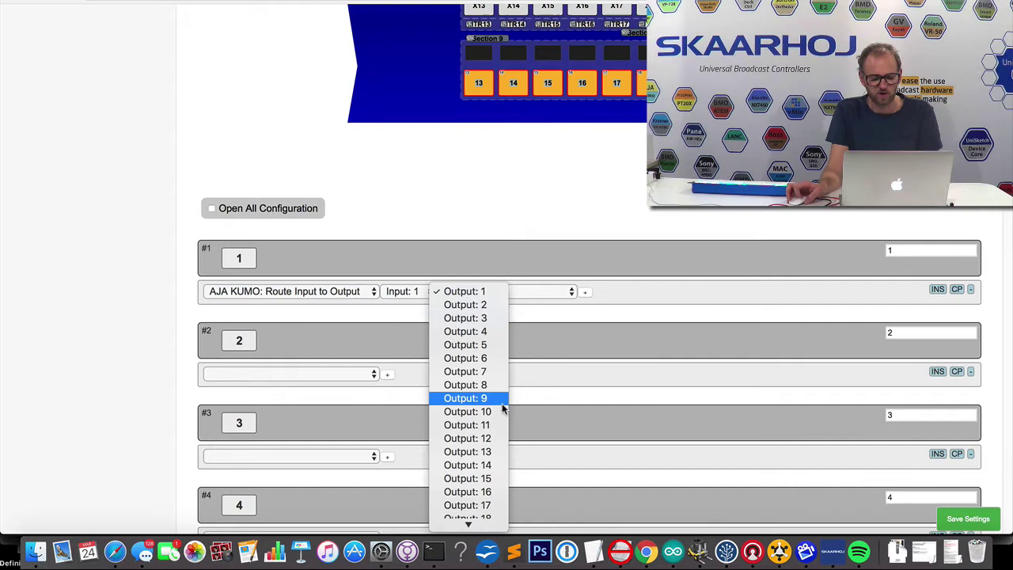
scroll(475, 402, down, 10)
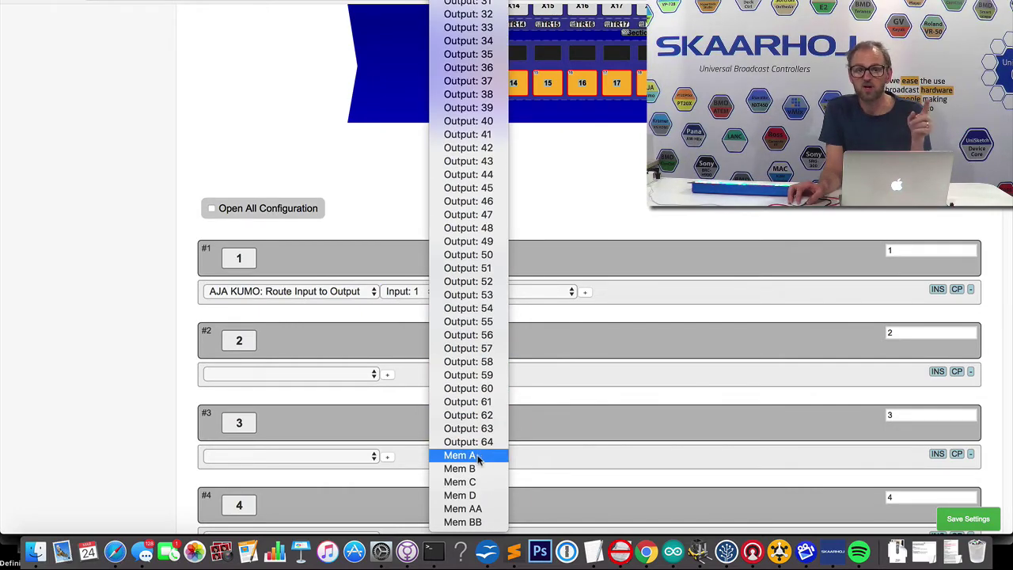
click(459, 455)
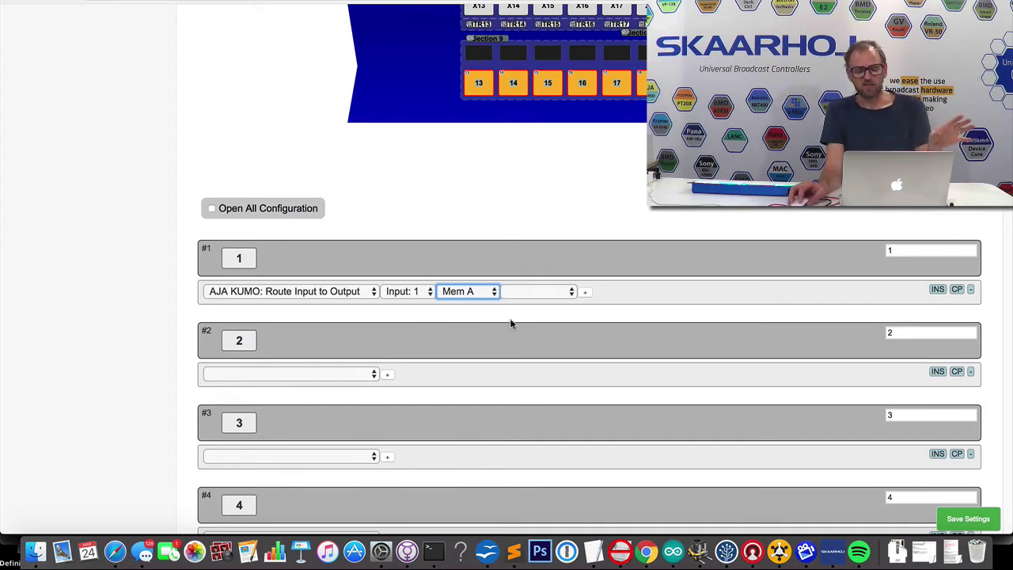
Step: Copy the routing row onto buttons 2–7, setting each to AJA KUMO Input 2 through Input 7
click(935, 371)
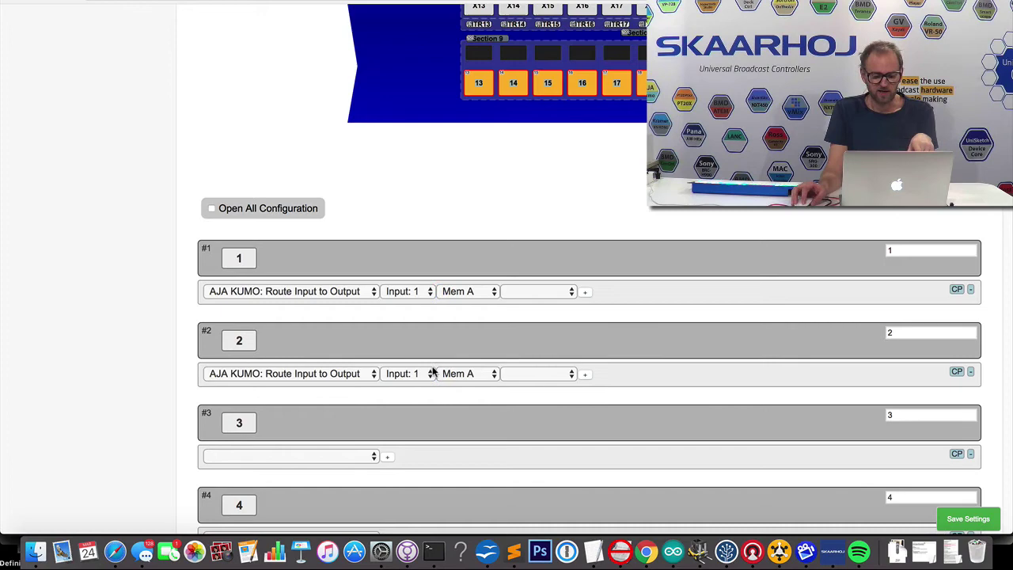
click(427, 373)
click(420, 387)
click(934, 453)
click(407, 456)
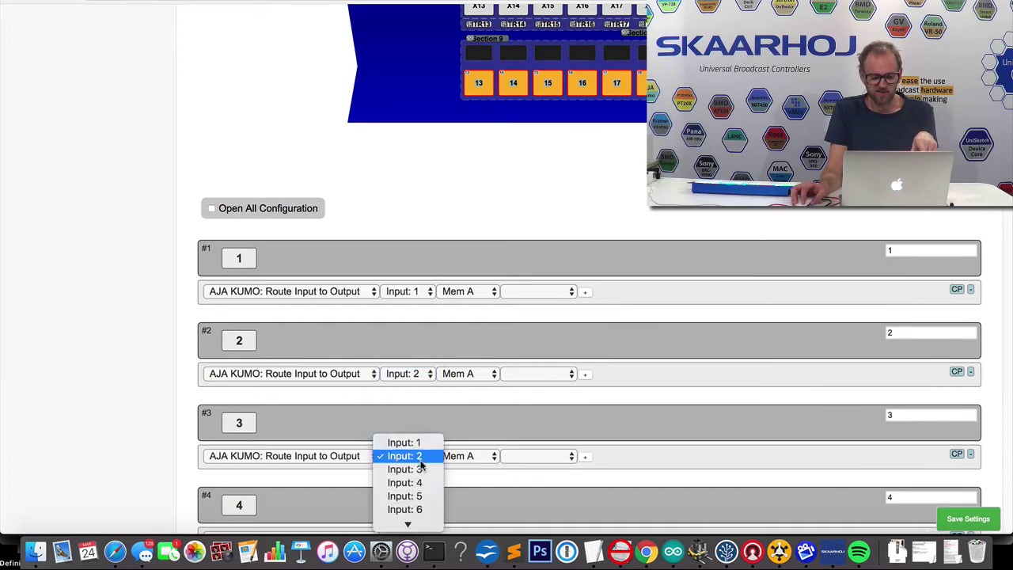
click(420, 468)
scroll(815, 459, down, 5)
click(935, 228)
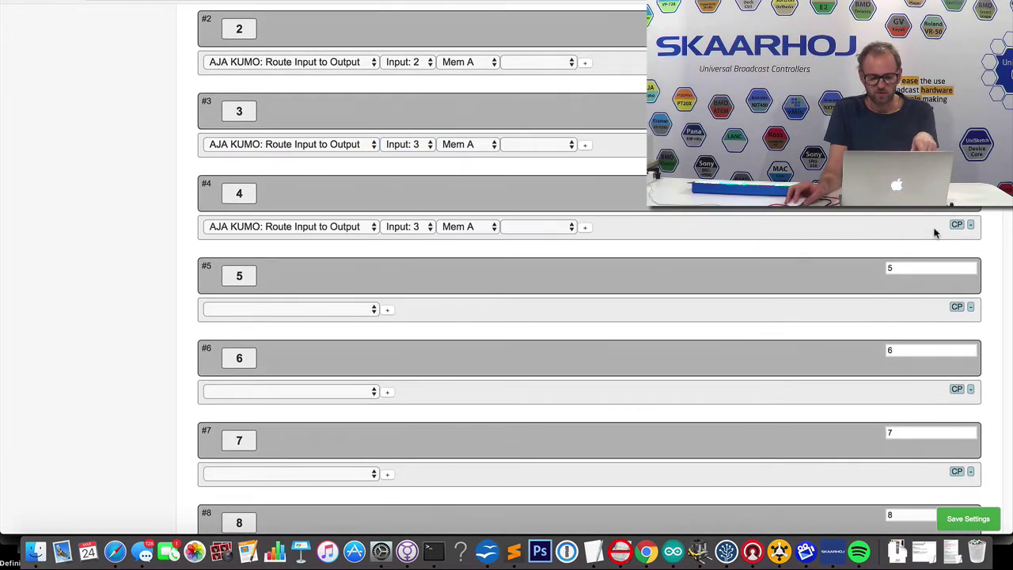
click(403, 227)
click(403, 236)
click(936, 309)
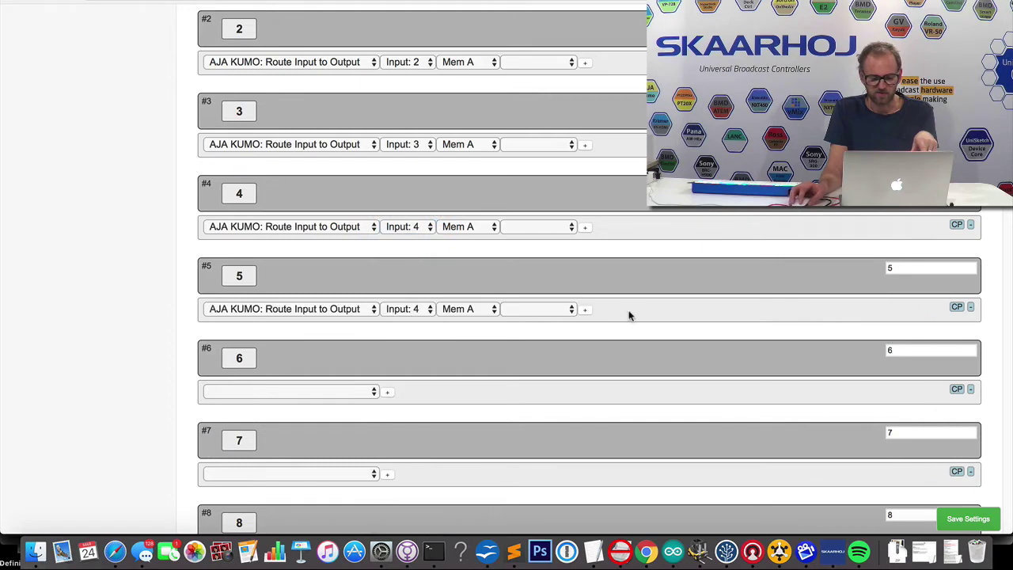
click(404, 309)
click(404, 322)
click(935, 389)
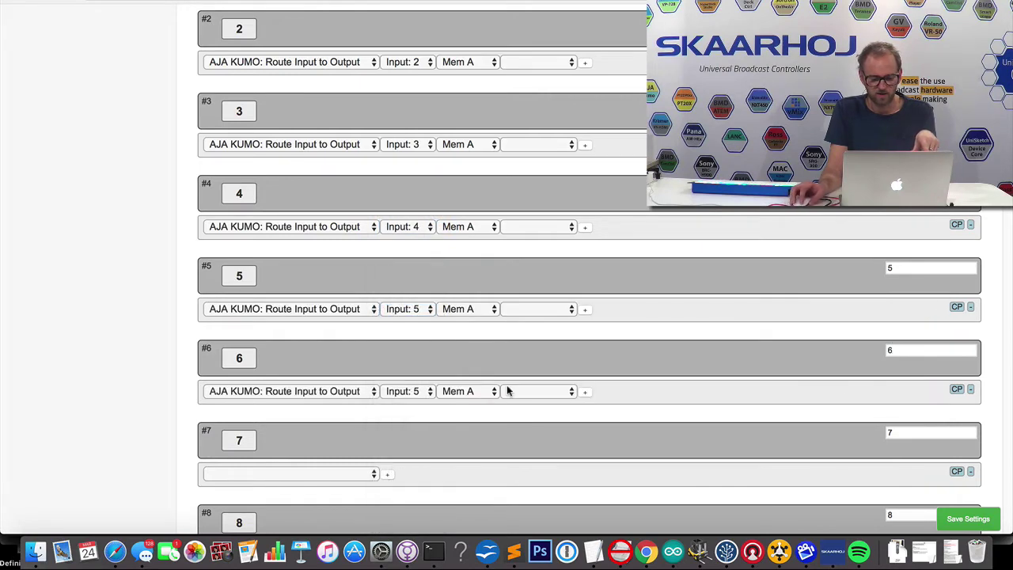
click(406, 391)
click(416, 404)
click(932, 475)
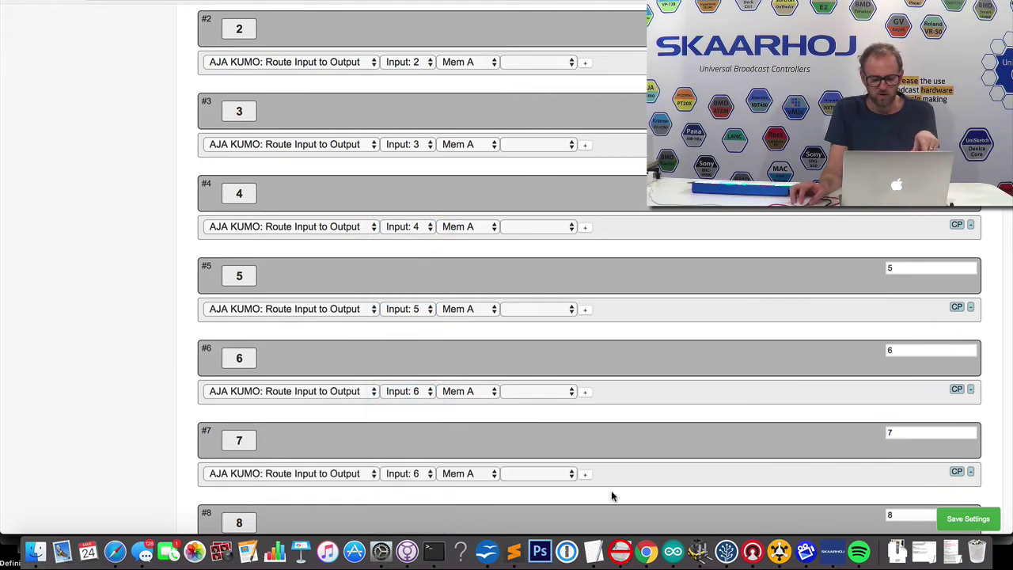
click(402, 475)
click(400, 486)
Step: Copy the routing row onto buttons 8–14, routing Input 8 through Input 14 respectively
scroll(717, 457, down, 5)
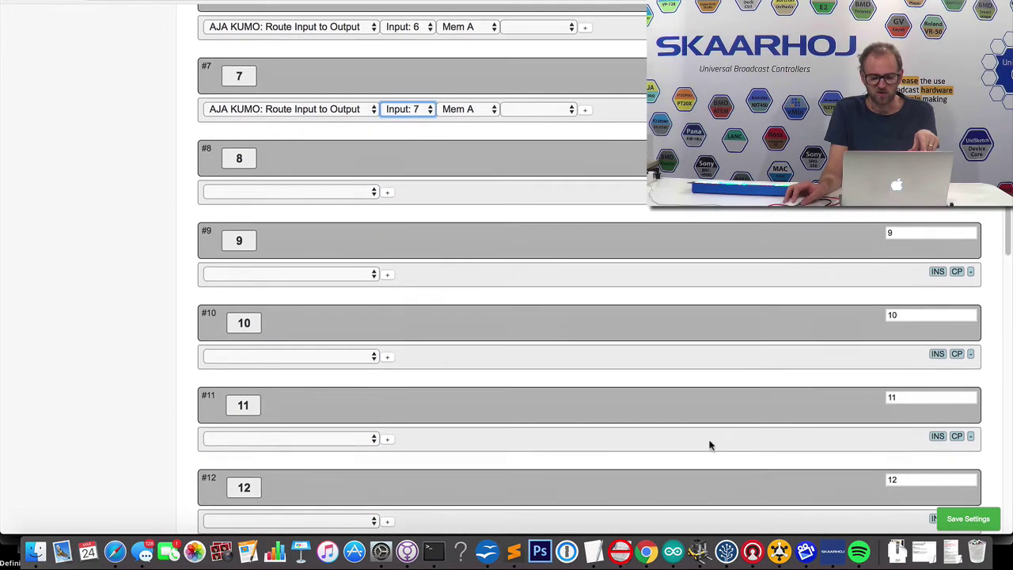
click(936, 192)
click(427, 192)
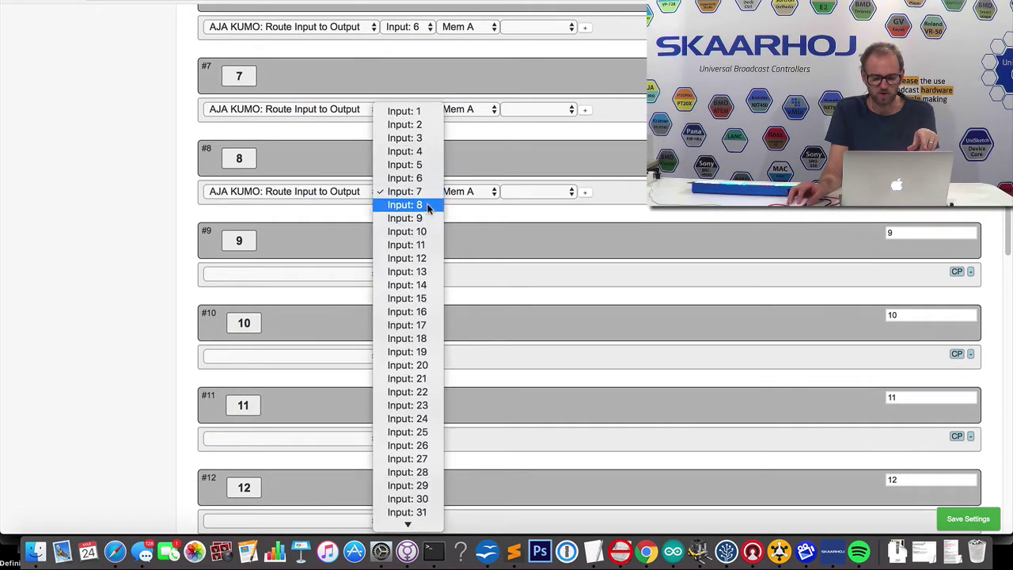
click(404, 204)
click(937, 272)
click(420, 277)
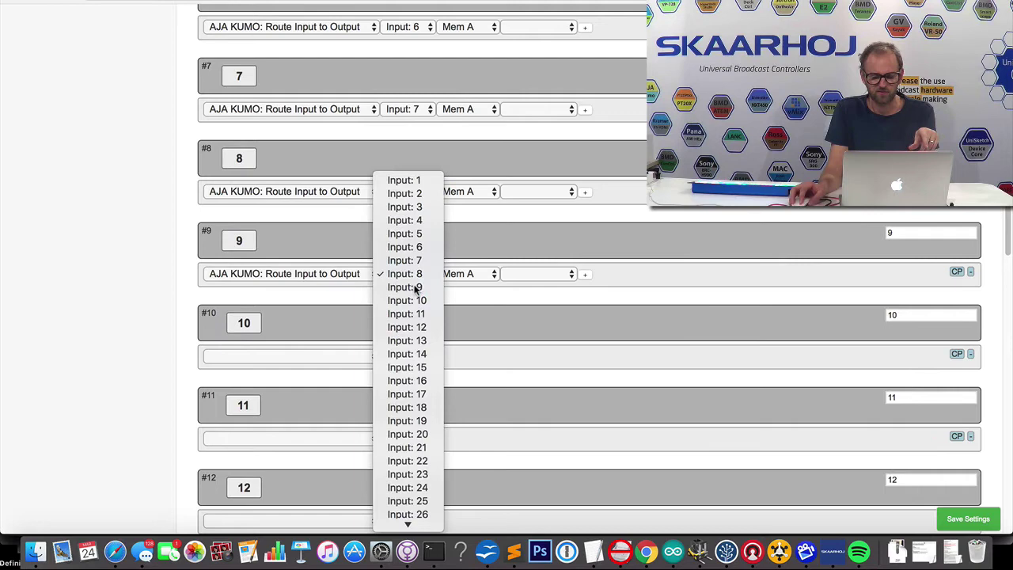
click(416, 286)
click(937, 355)
click(433, 359)
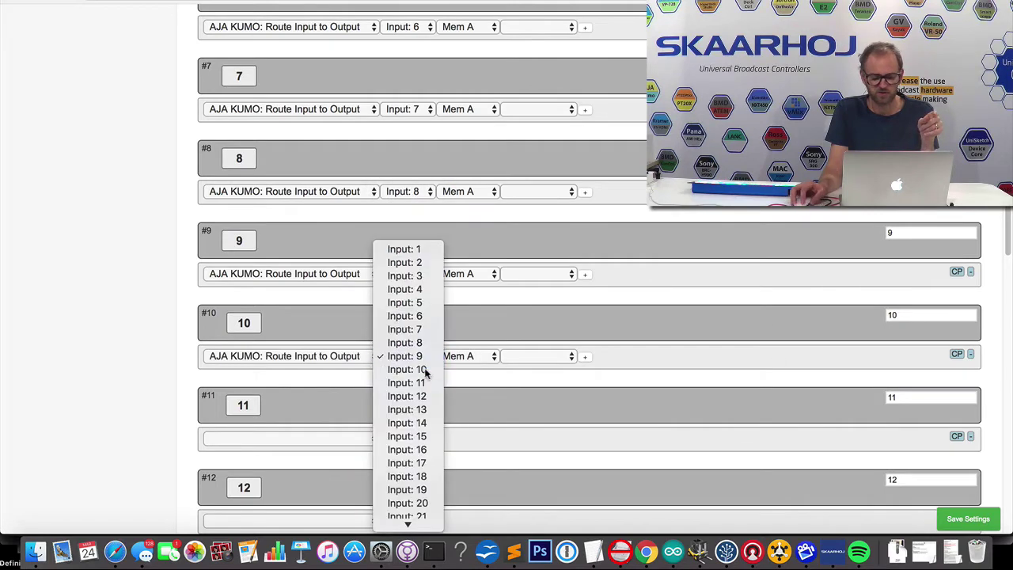
click(422, 369)
click(936, 436)
click(388, 441)
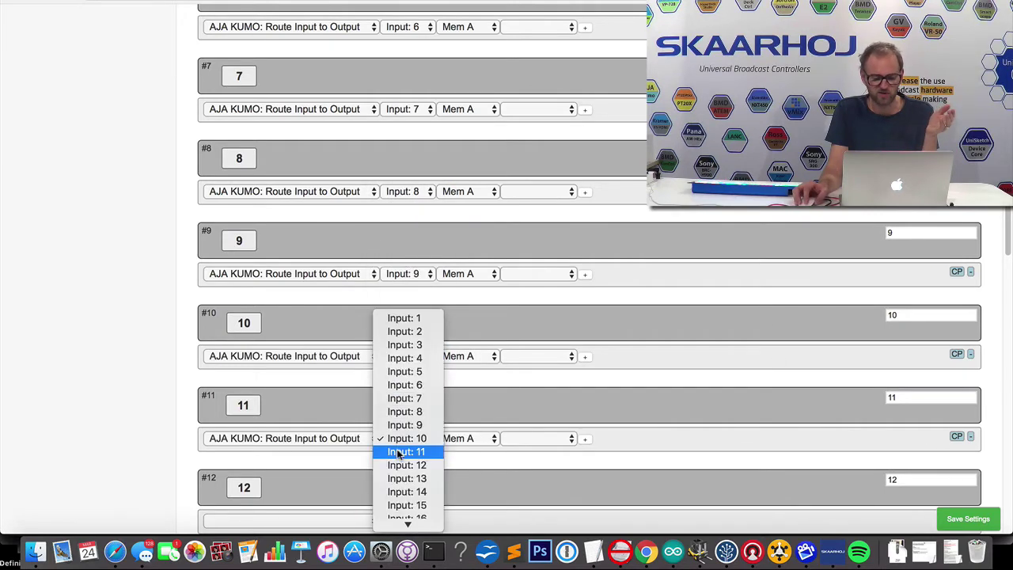
click(407, 450)
scroll(837, 296, down, 5)
click(937, 111)
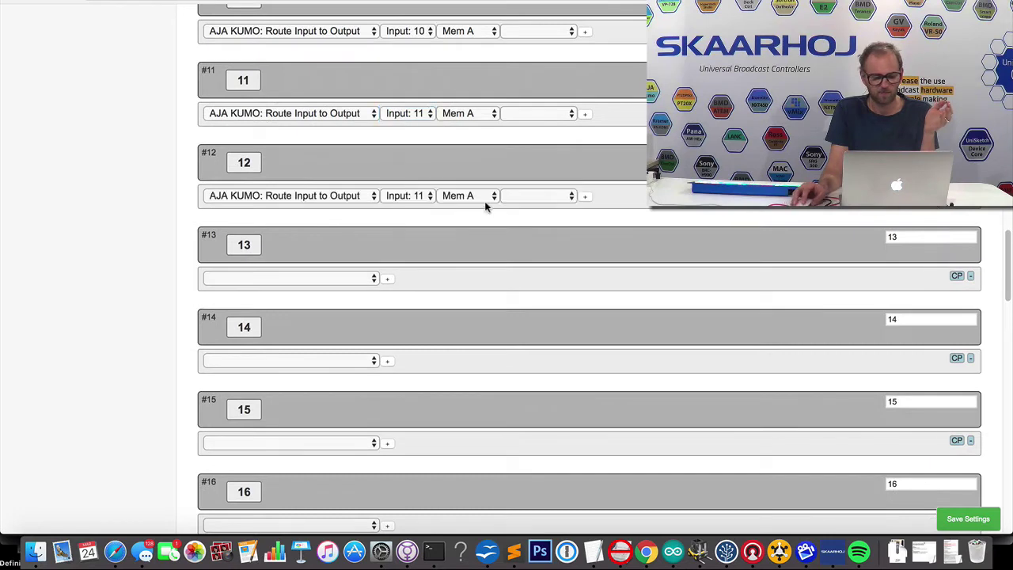
click(408, 196)
click(412, 207)
click(937, 275)
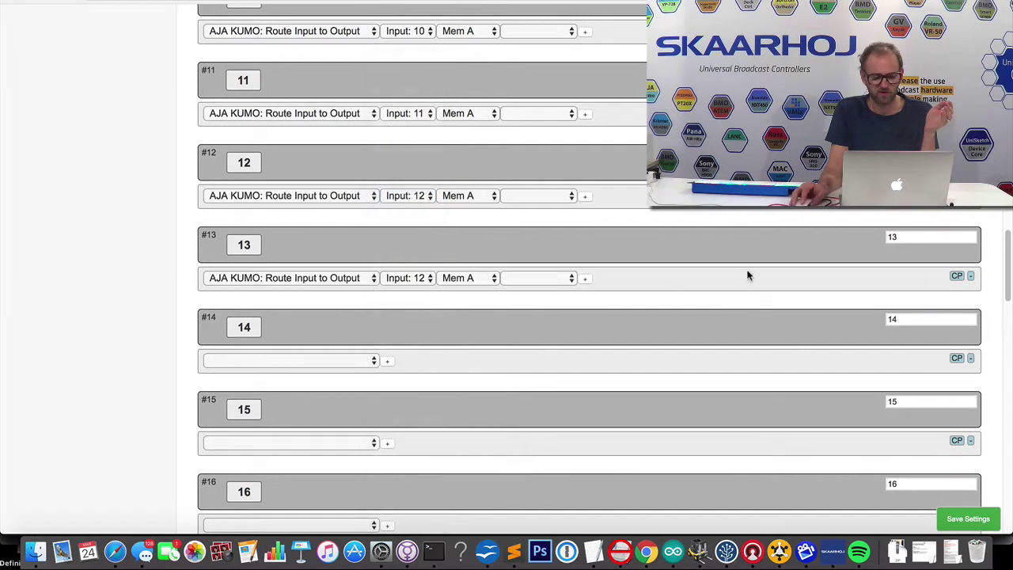
click(417, 278)
click(407, 290)
click(937, 358)
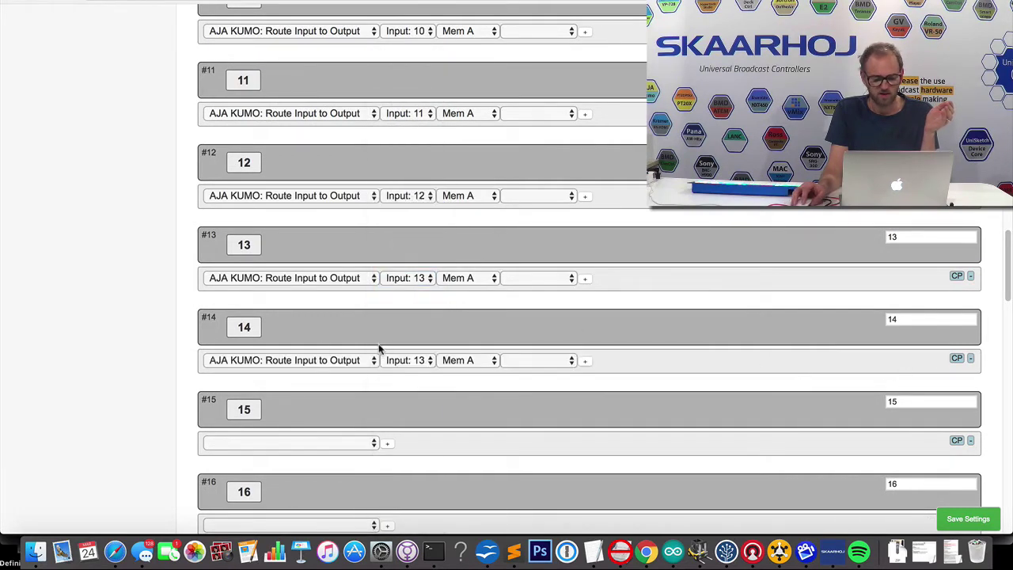
click(404, 360)
click(407, 372)
Step: Copy the routing row onto buttons 15–19, routing Input 15 through Input 19 respectively
scroll(785, 418, down, 10)
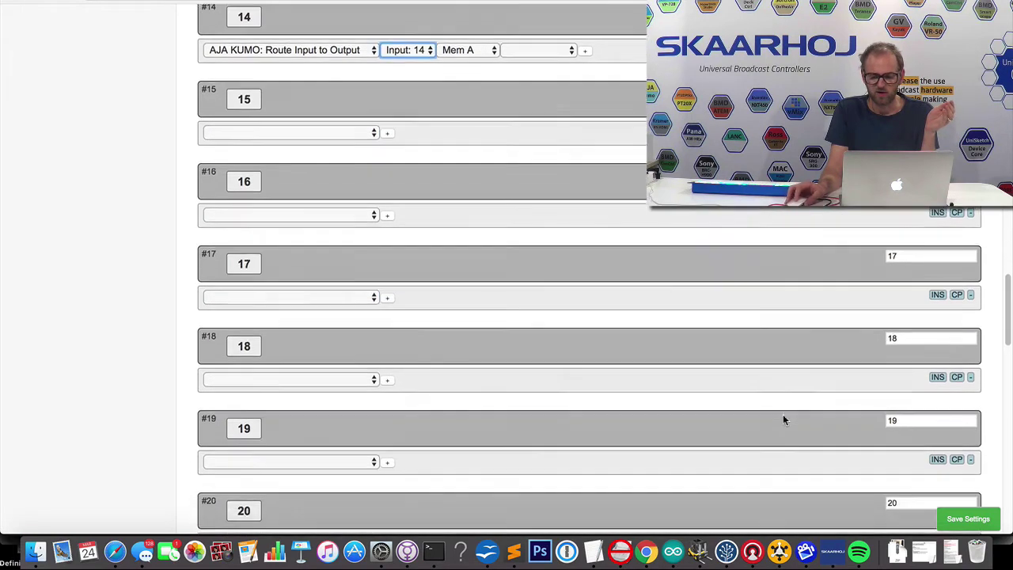
click(937, 94)
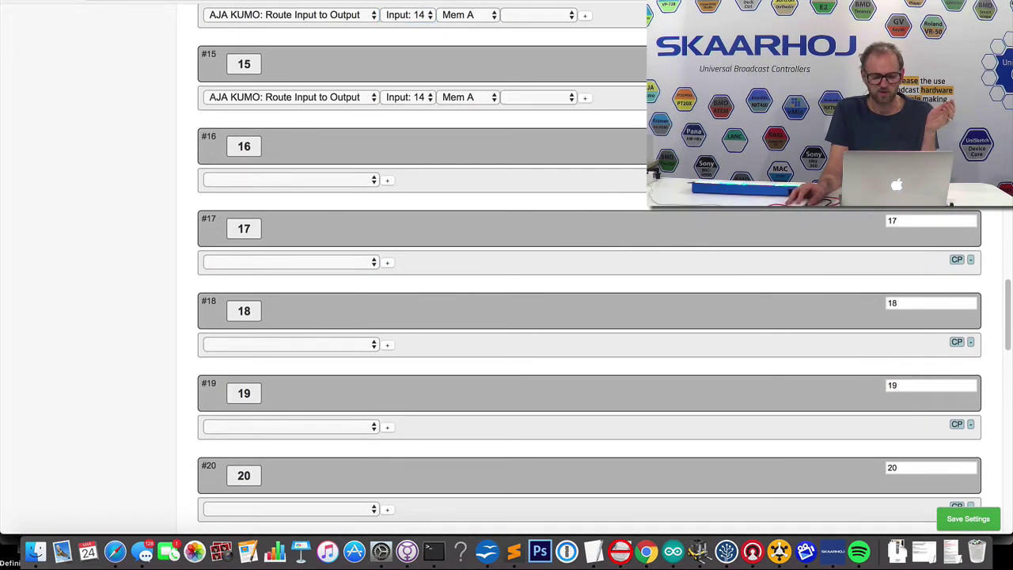
click(411, 102)
click(407, 106)
scroll(614, 137, up, 1)
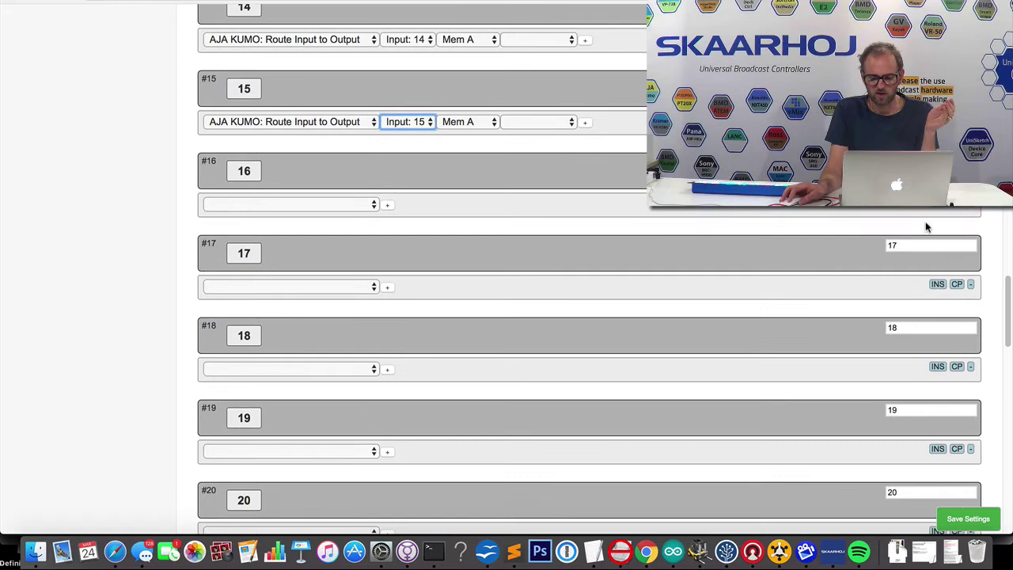
click(936, 203)
click(402, 208)
click(403, 215)
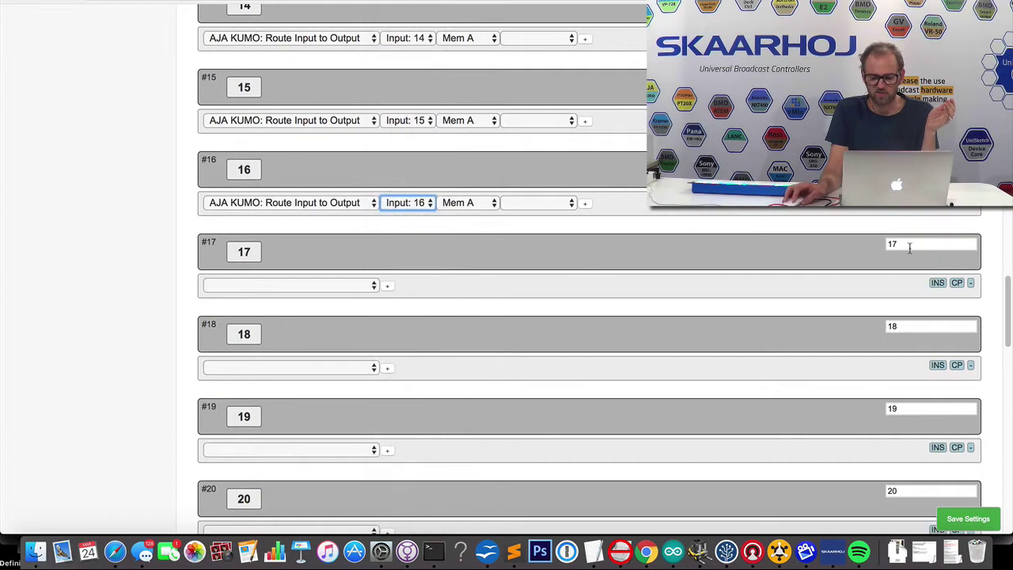
click(937, 283)
click(408, 285)
click(404, 306)
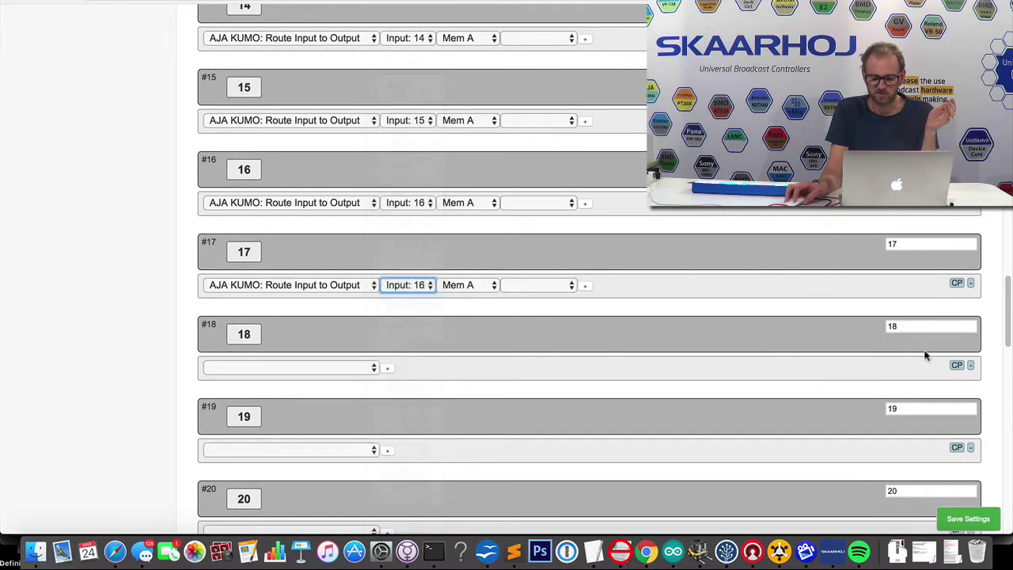
click(937, 366)
click(408, 367)
click(408, 381)
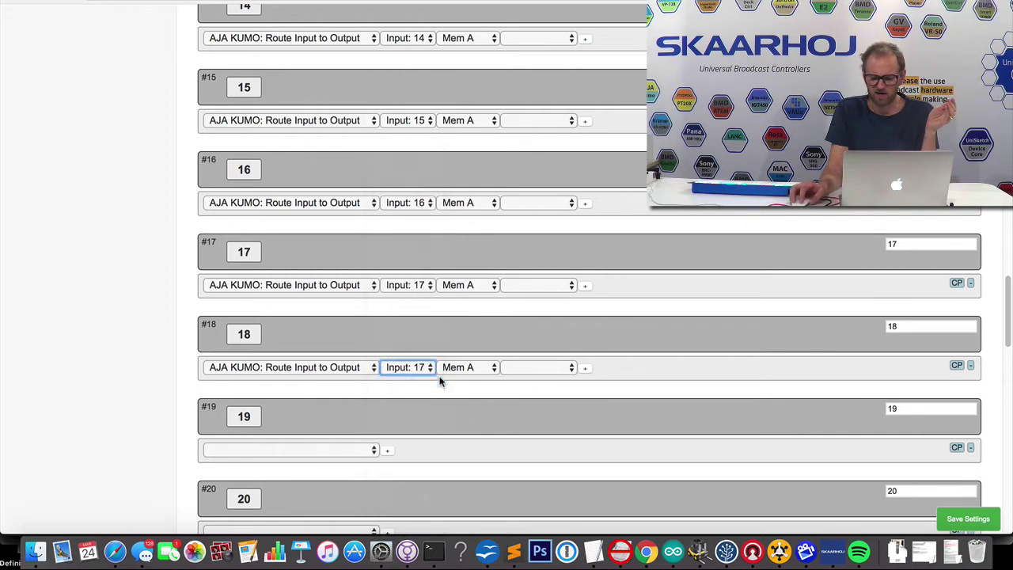
click(937, 447)
click(408, 450)
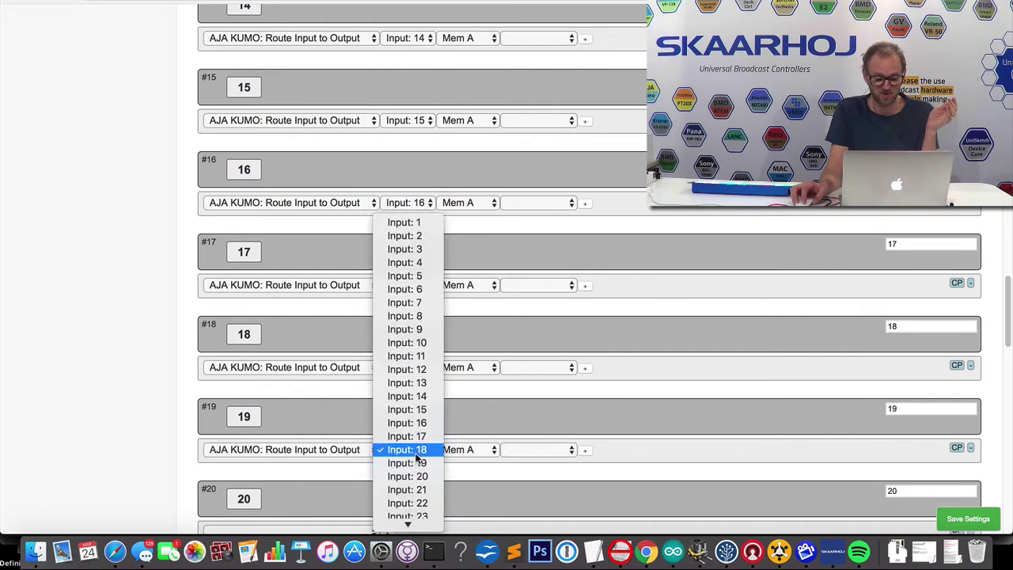
click(408, 463)
Step: Copy the routing row onto buttons 20–24, routing Input 20 through Input 24 respectively
scroll(844, 470, down, 5)
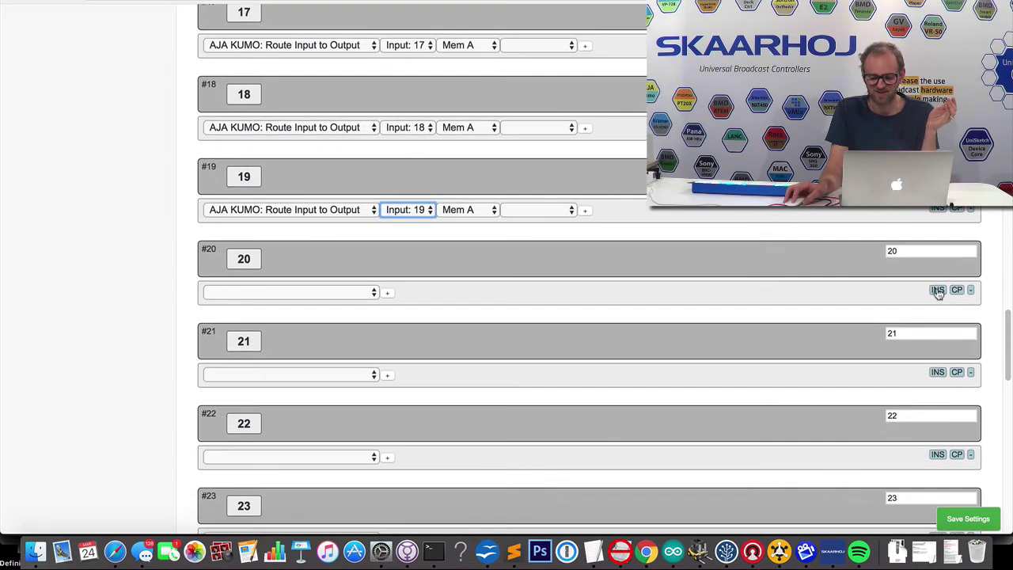
click(937, 290)
click(421, 293)
click(420, 306)
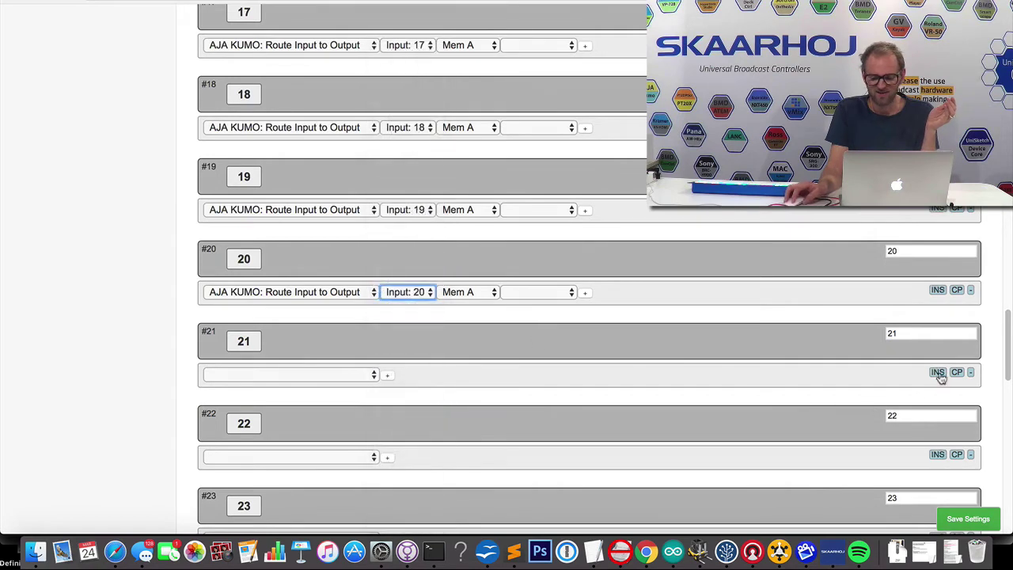
click(938, 373)
click(407, 376)
click(418, 386)
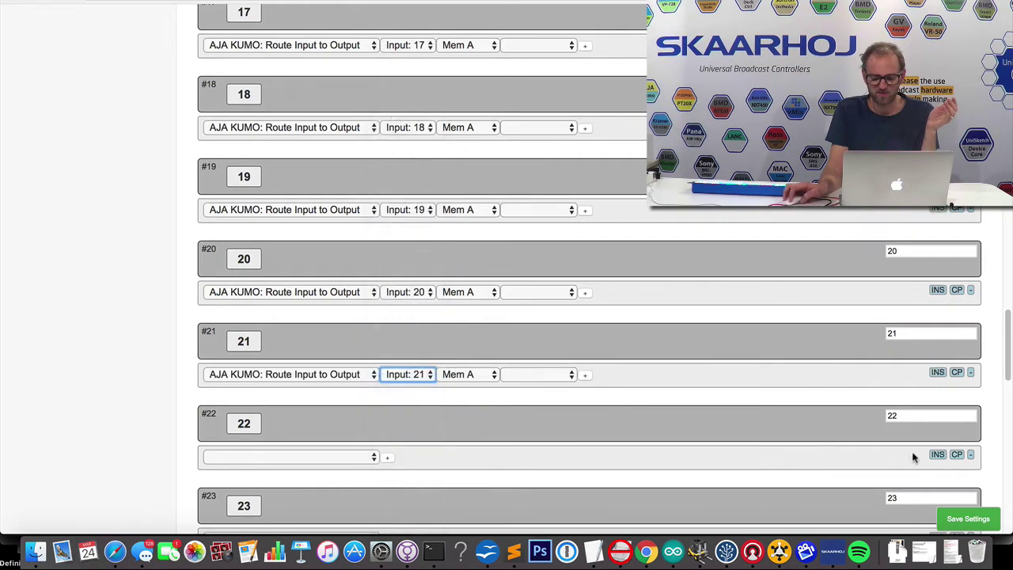
click(938, 454)
click(406, 456)
click(408, 470)
scroll(677, 465, down, 1)
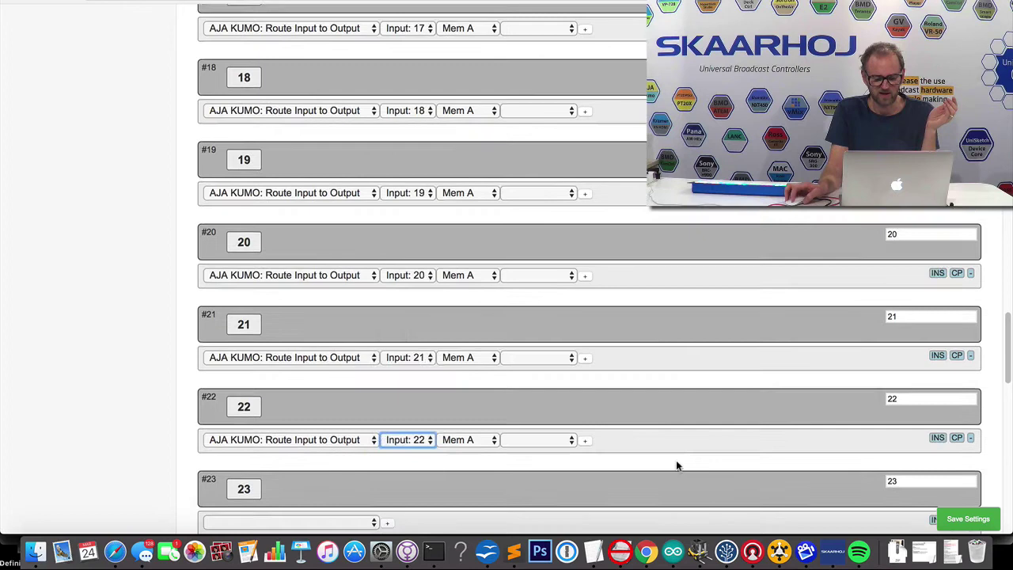
scroll(676, 465, down, 5)
click(937, 197)
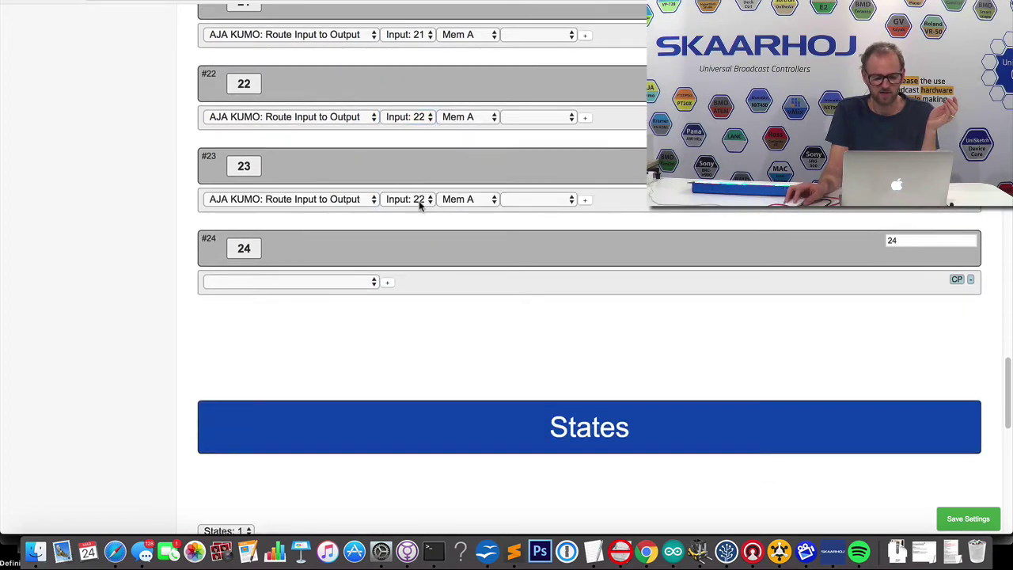
click(420, 203)
click(407, 211)
click(939, 283)
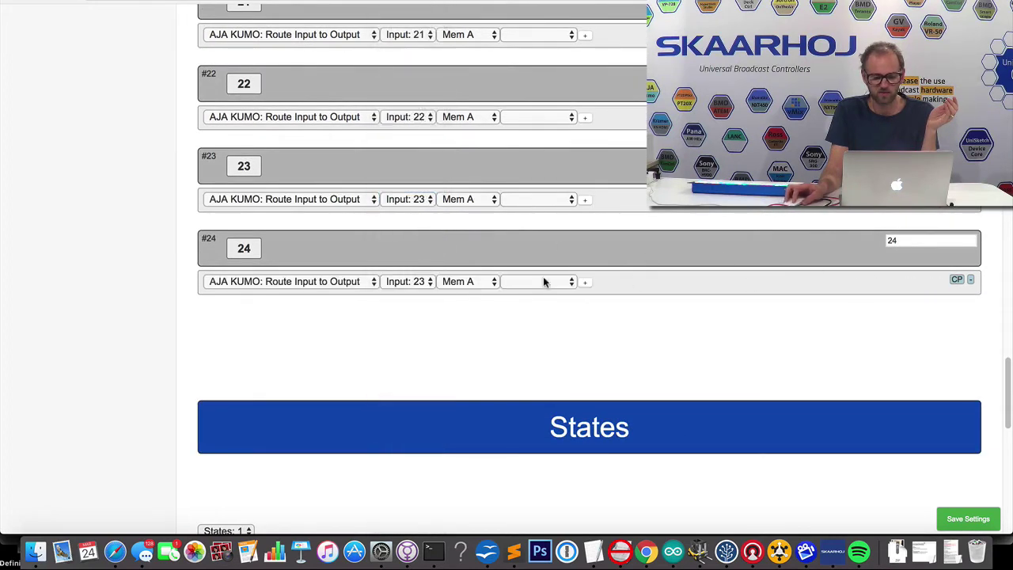
click(405, 282)
click(406, 293)
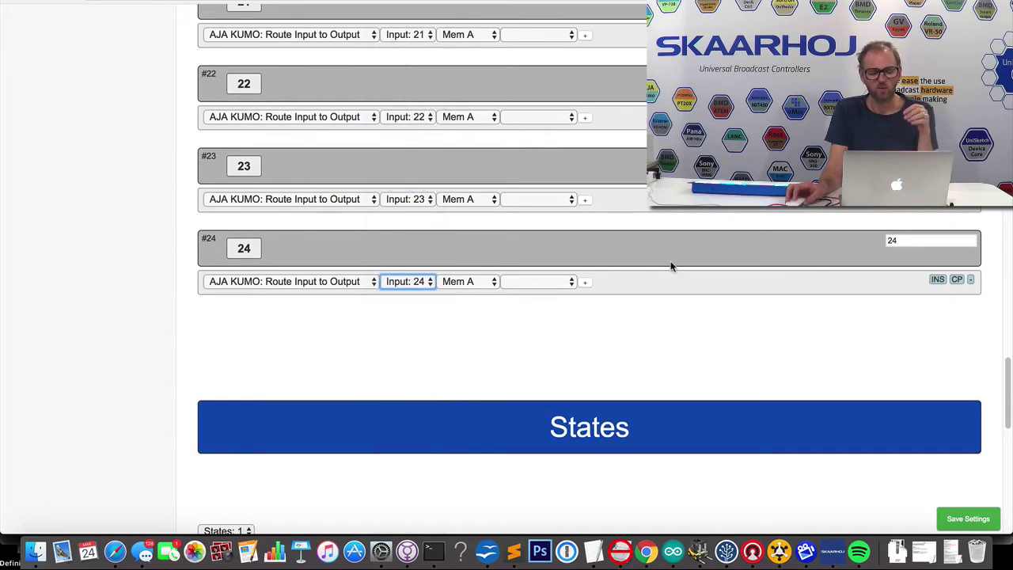
Step: Save the button settings, rename User configuration #2 to 'KUMO Routing', and relaunch the Firmware Updater
click(972, 523)
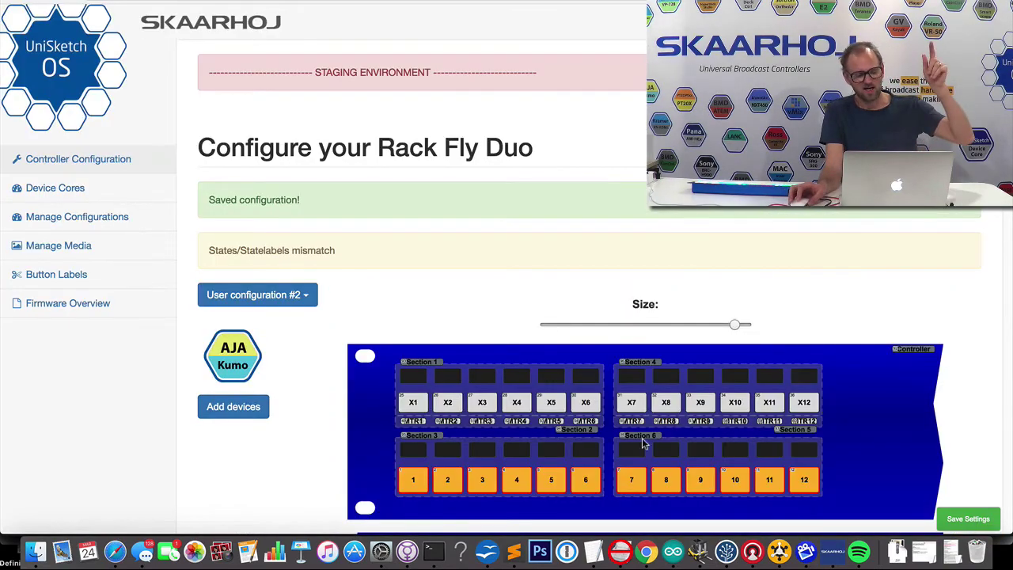
click(68, 218)
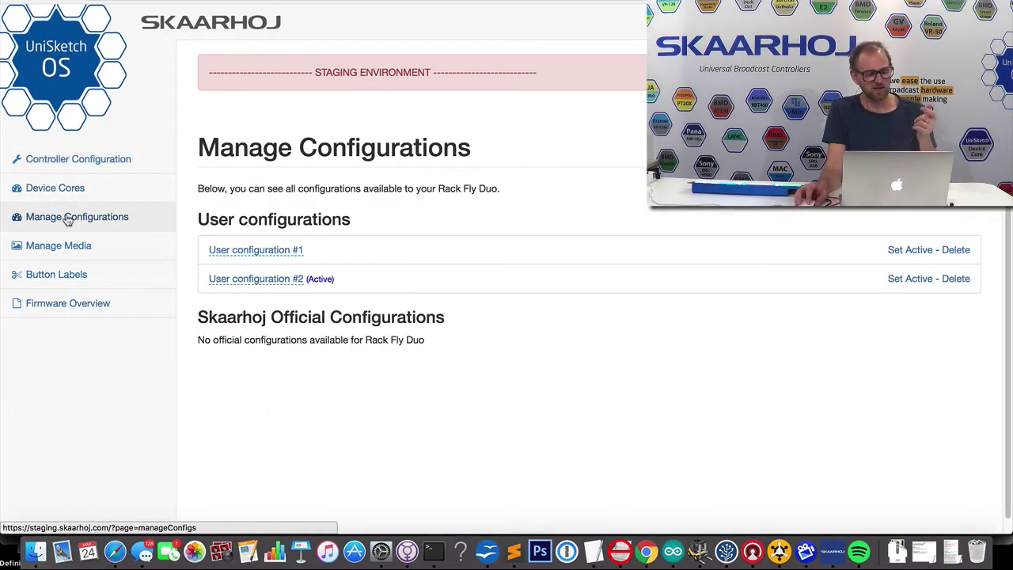
click(273, 280)
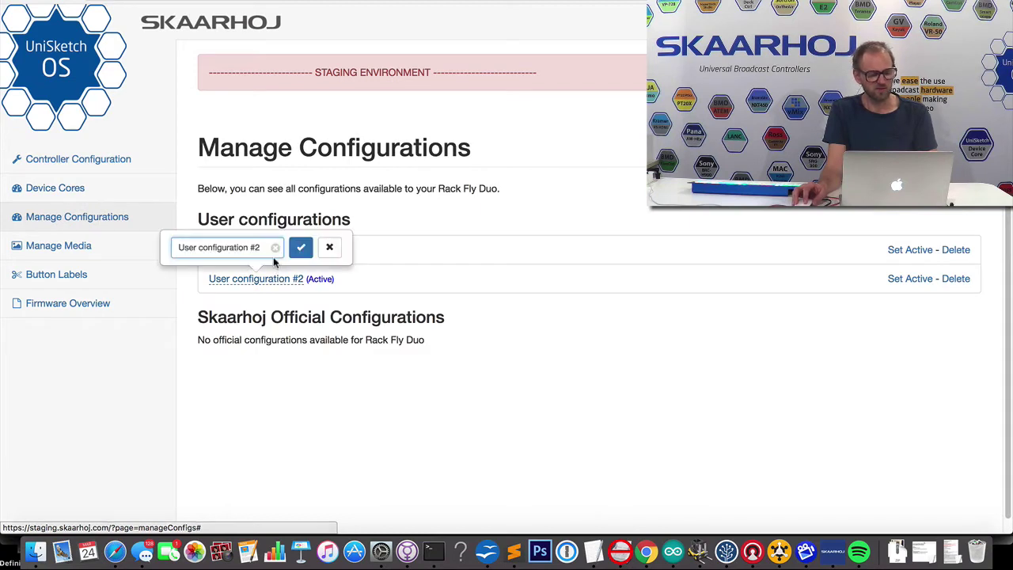
key(super+a)
text(K)
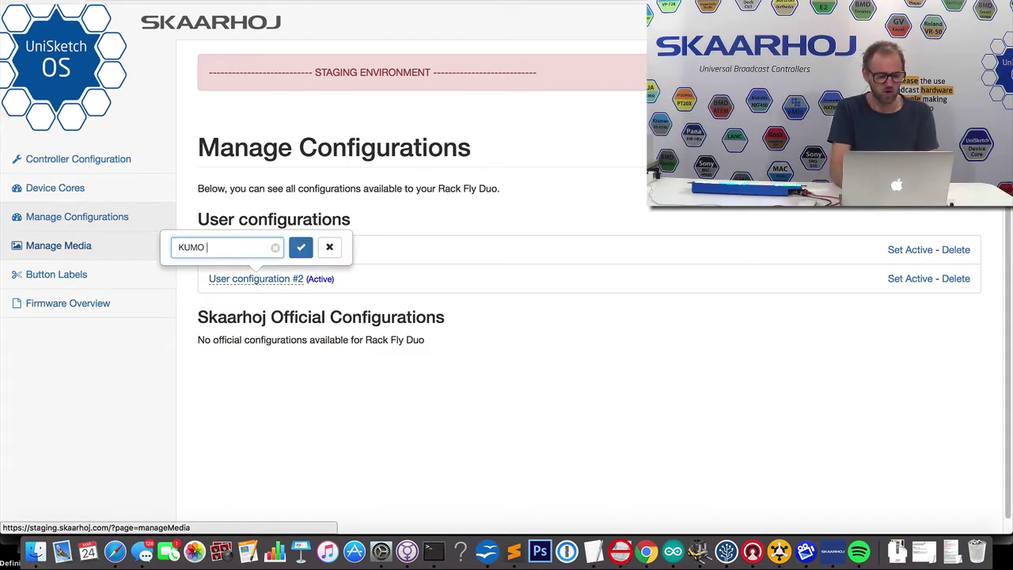
text(UMO Routing)
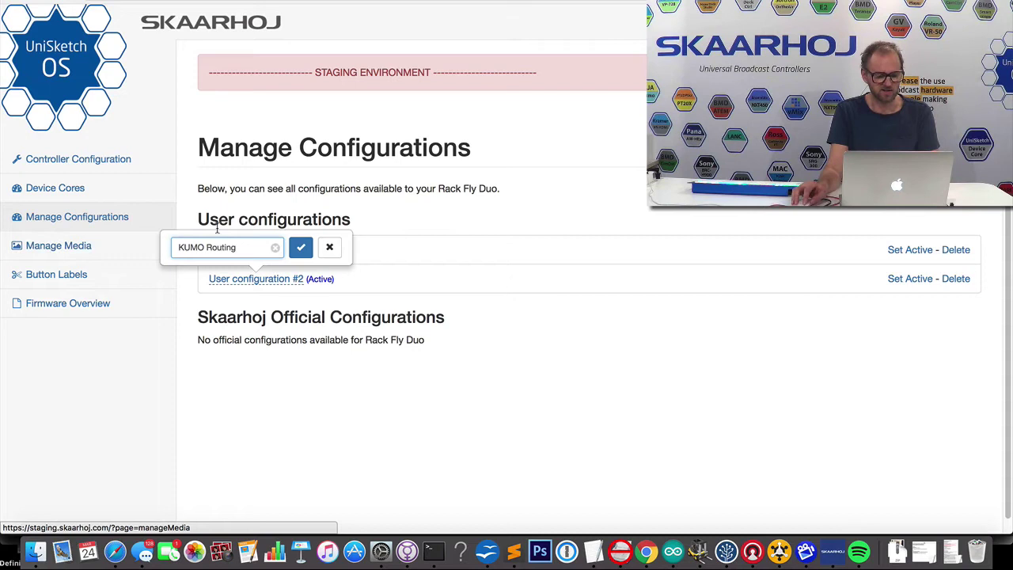
key(Return)
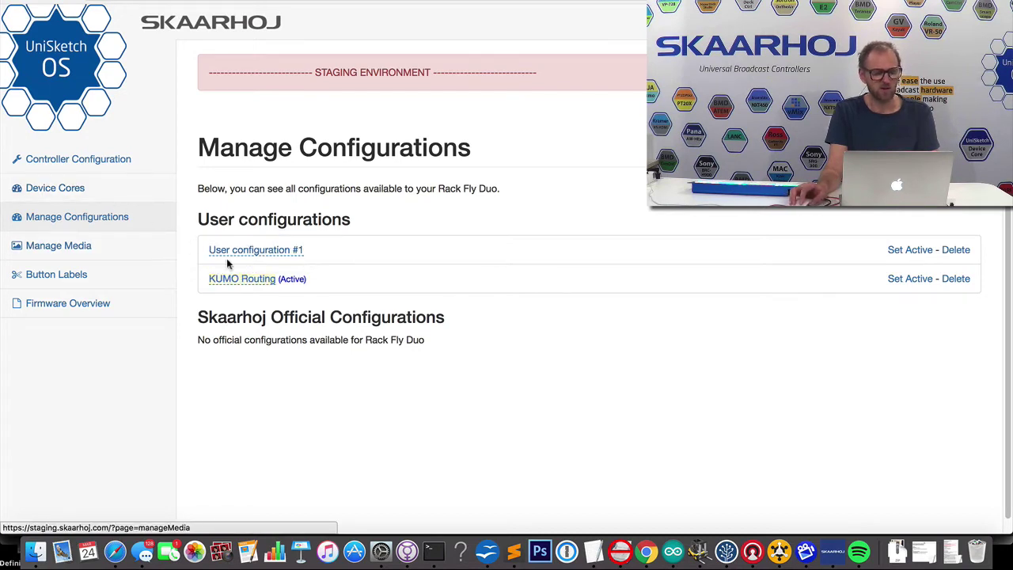
click(833, 552)
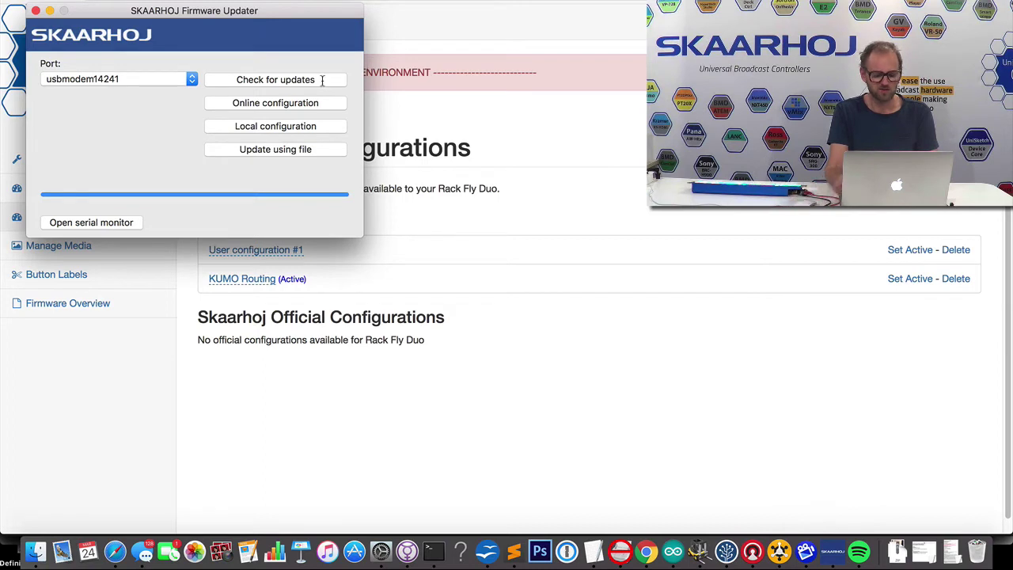
Step: Check for updates so the server generates the panel's new KUMO routing firmware file
click(323, 80)
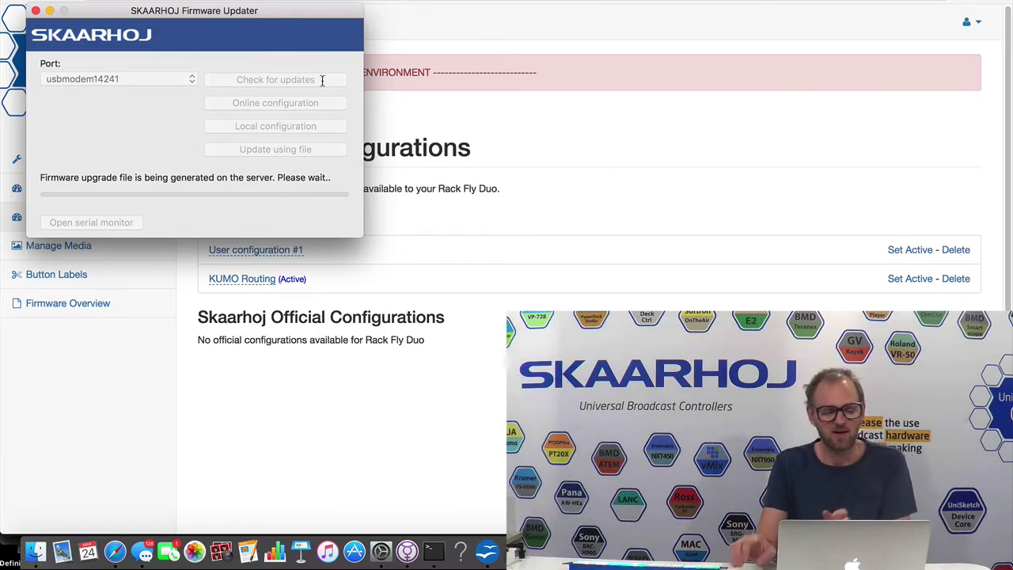
Step: Reload the KUMO 1616 router page and select Cam 1 and Dest 1 while the firmware updates
key(super+q)
key(super+Tab)
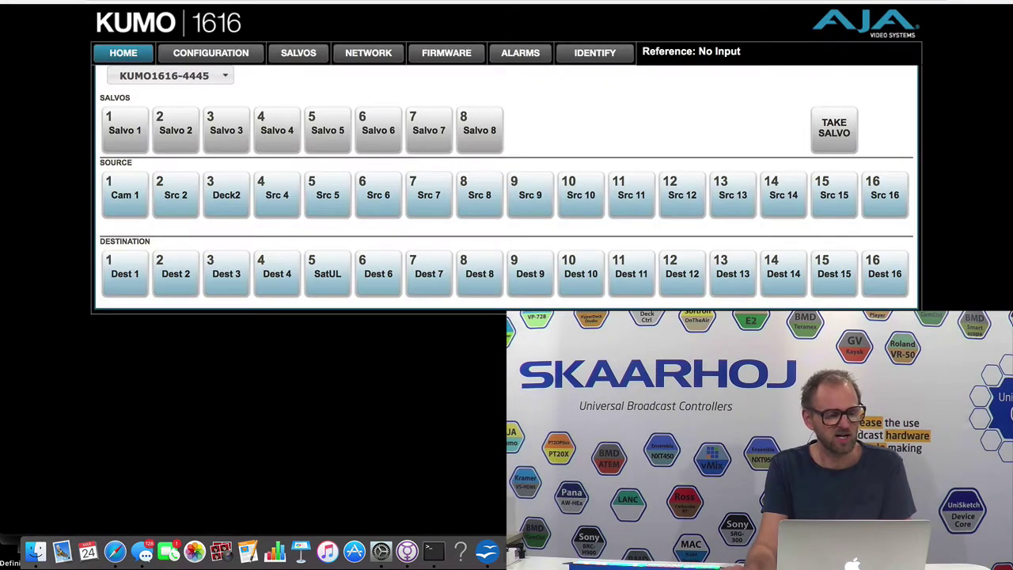
click(171, 11)
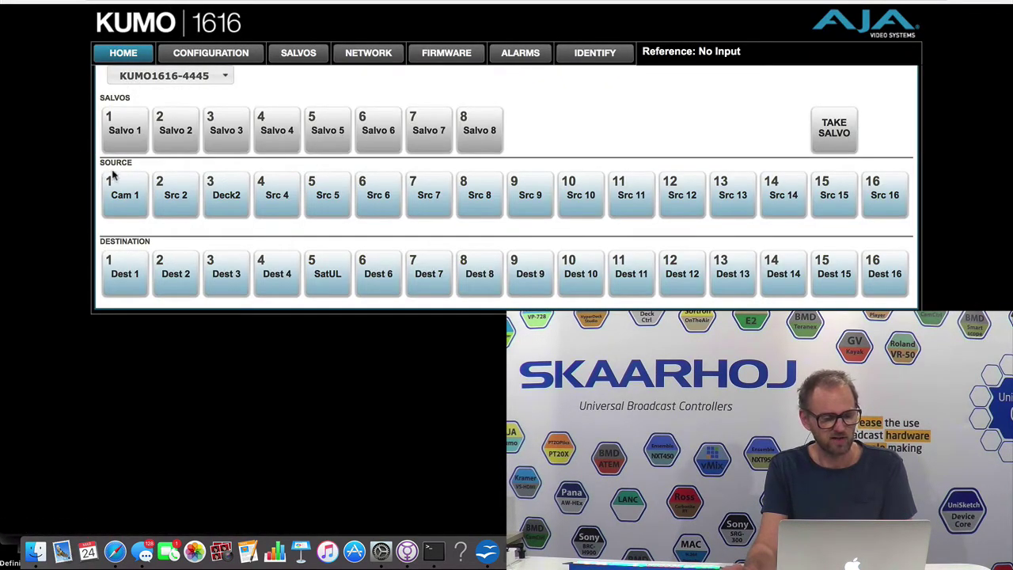
click(116, 188)
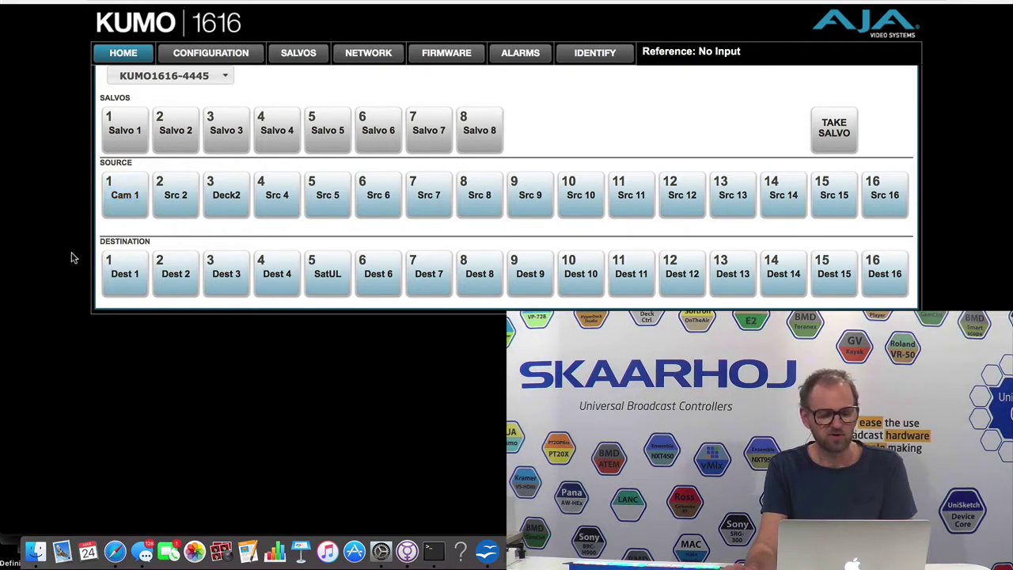
key(super+Tab)
click(111, 277)
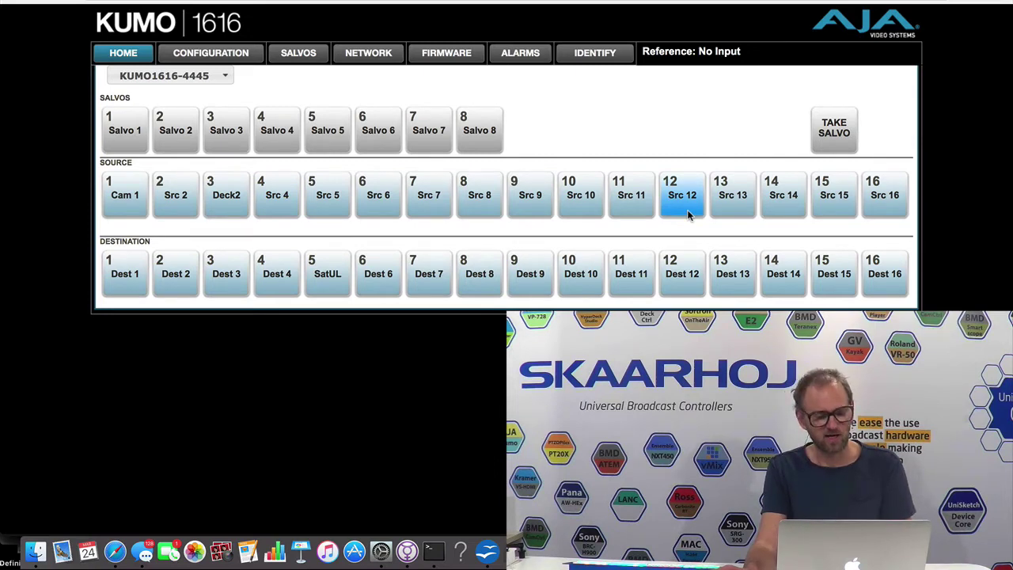
key(super+Tab)
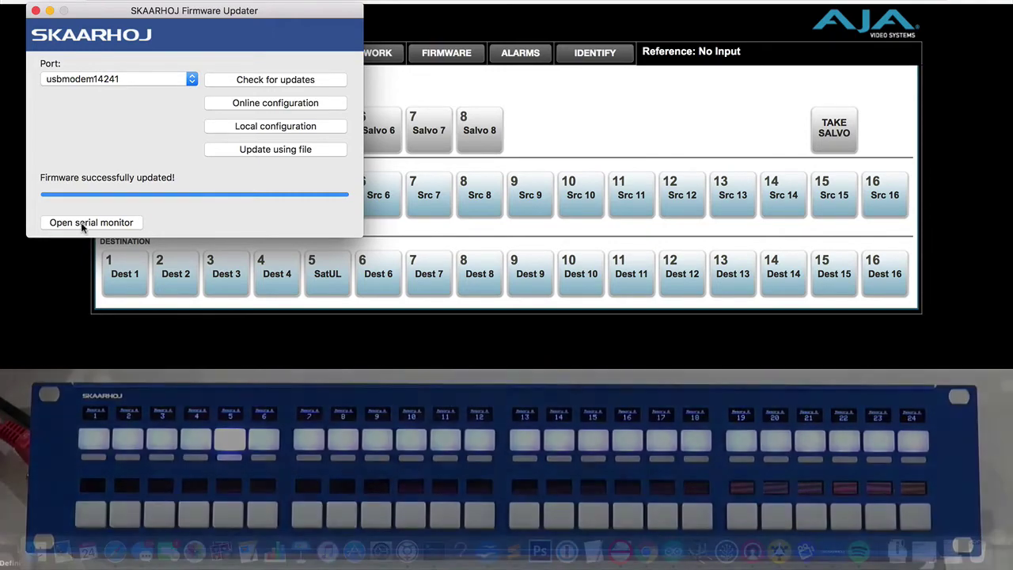
click(87, 224)
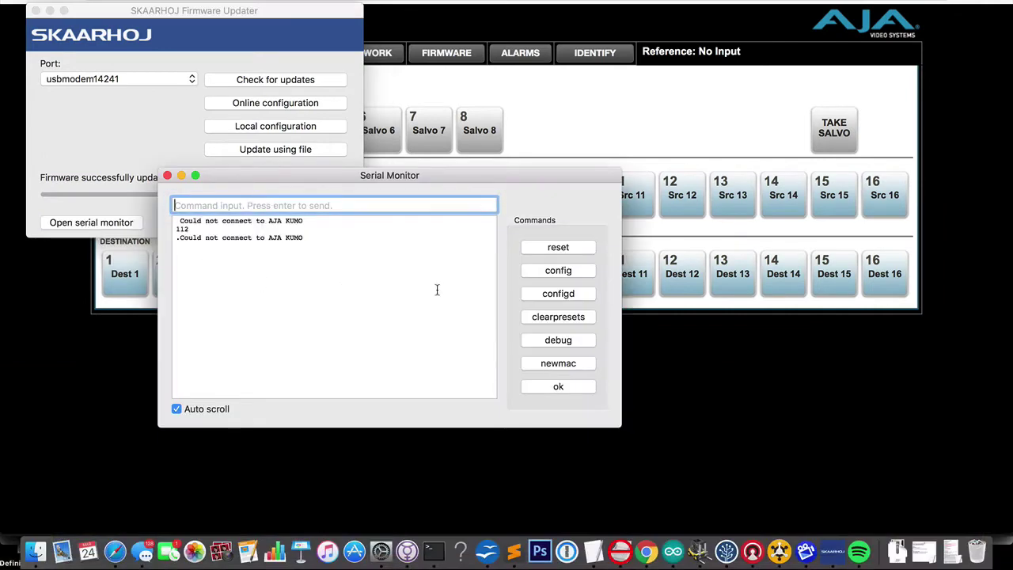
drag(204, 222, 318, 224)
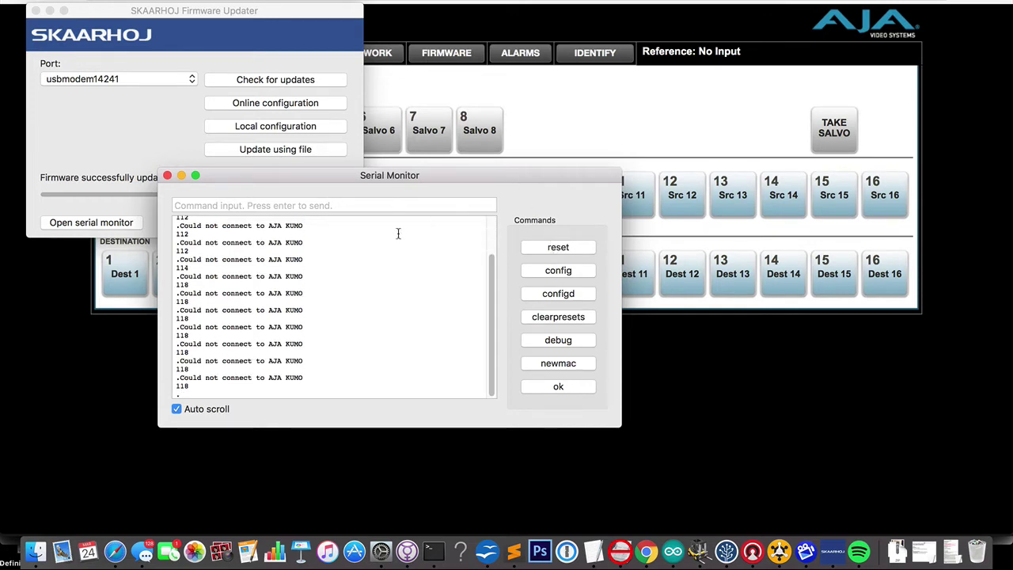
click(401, 203)
text(we)
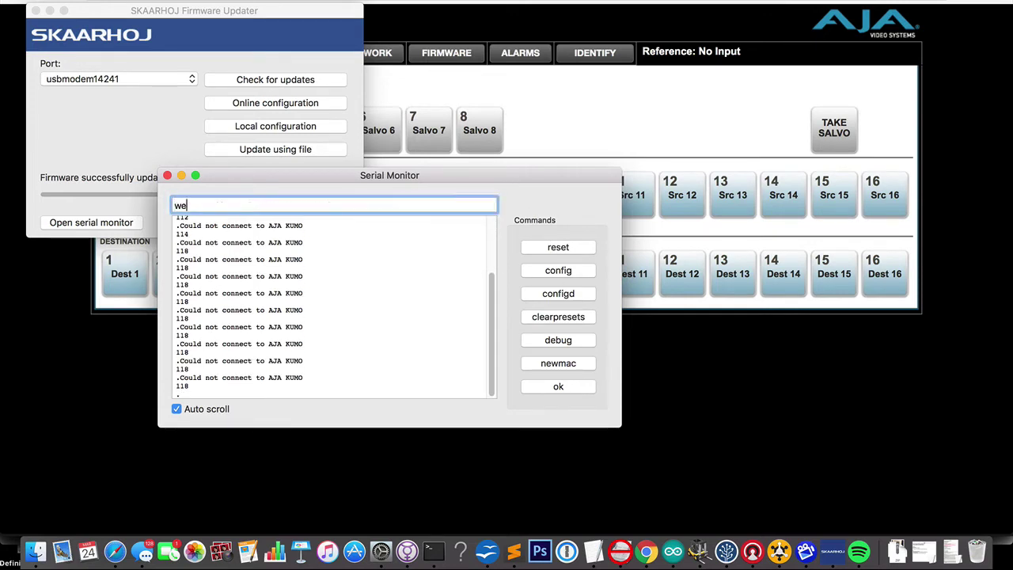
text(bconfig)
key(Return)
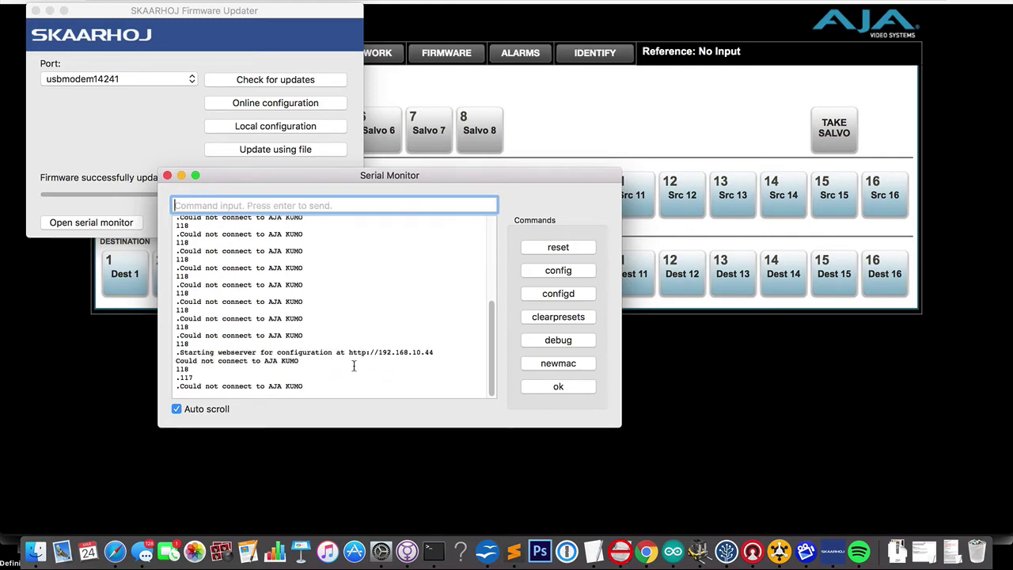
drag(348, 344, 441, 342)
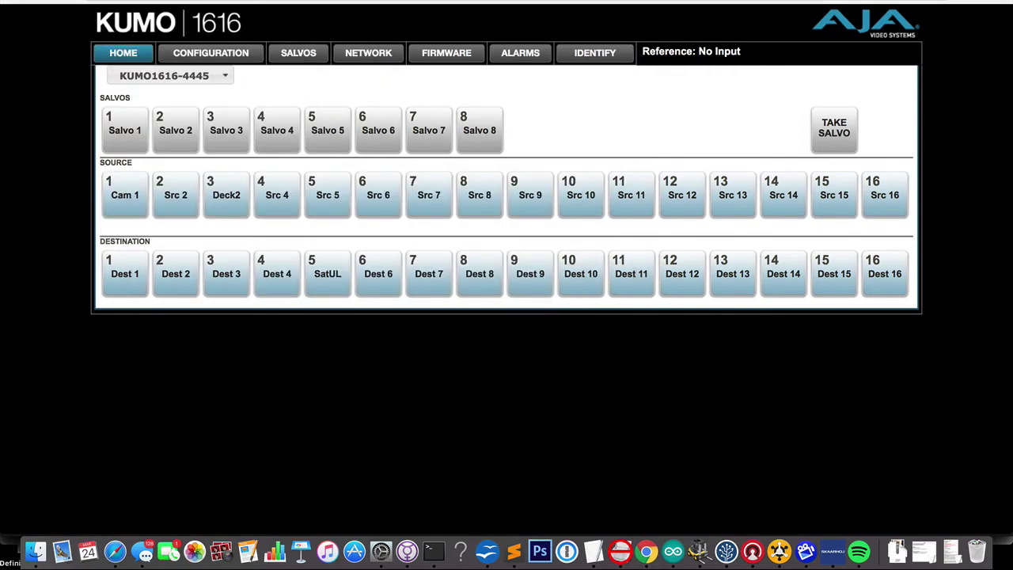
Step: Load the panel's configuration page in a new tab and save the AJA KUMO device at 192.168.11.200
key(super+t)
text(http://192.168.10.44')
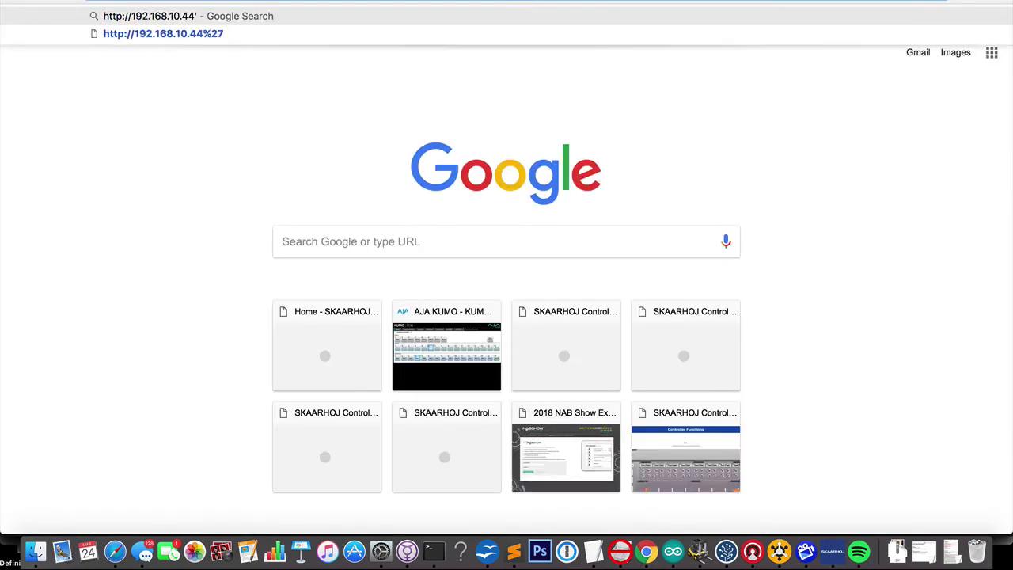
key(Return)
scroll(594, 184, down, 15)
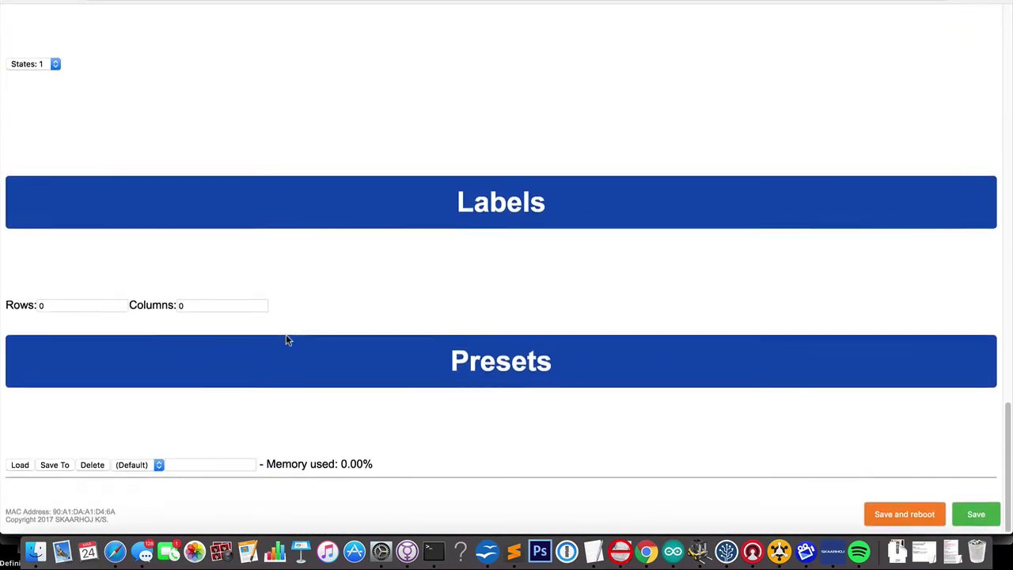
scroll(286, 337, up, 6)
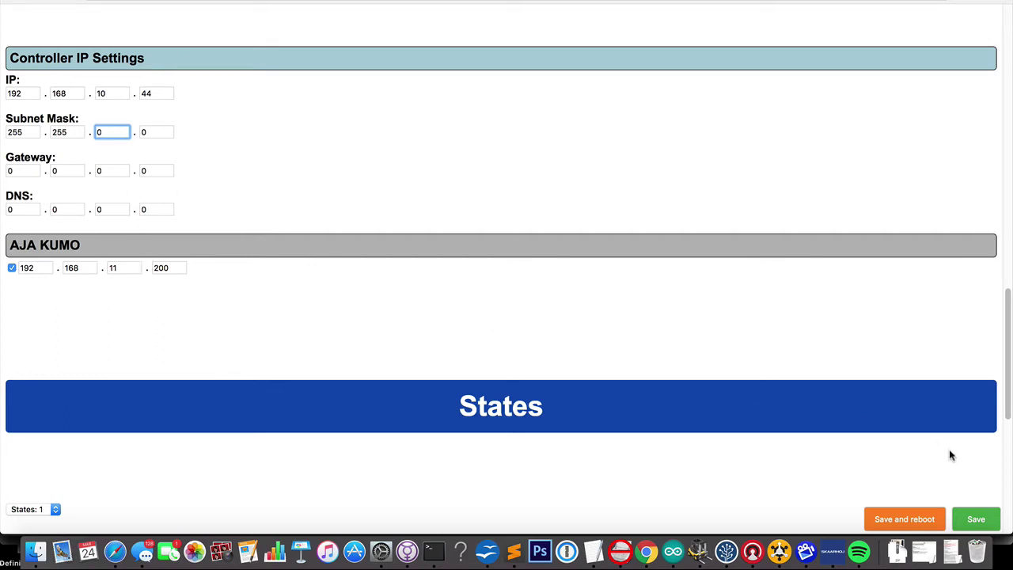
click(978, 523)
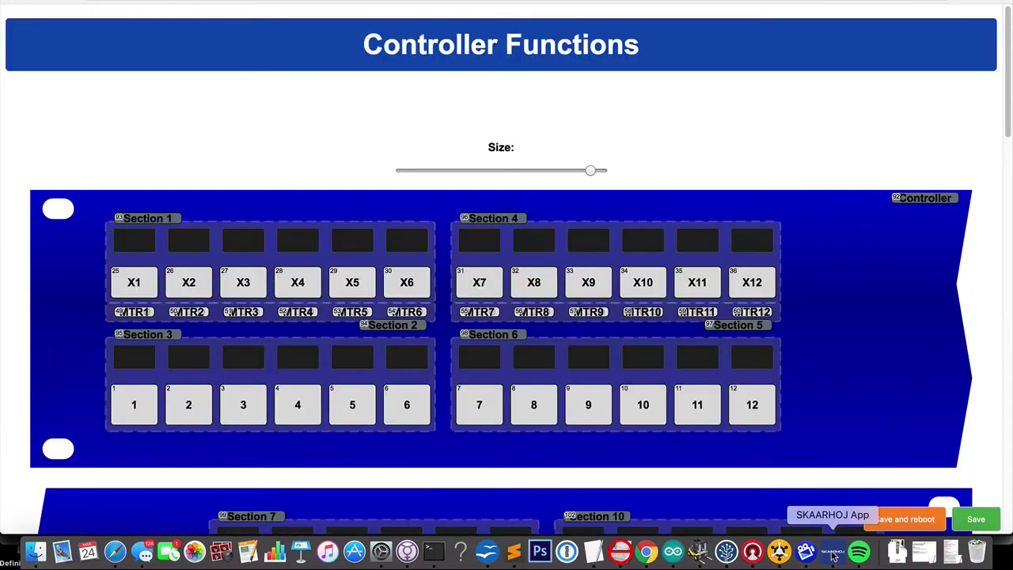
Step: Show the Firmware Updater serial log with Auto scroll on, then select Src 4 on the KUMO
click(835, 554)
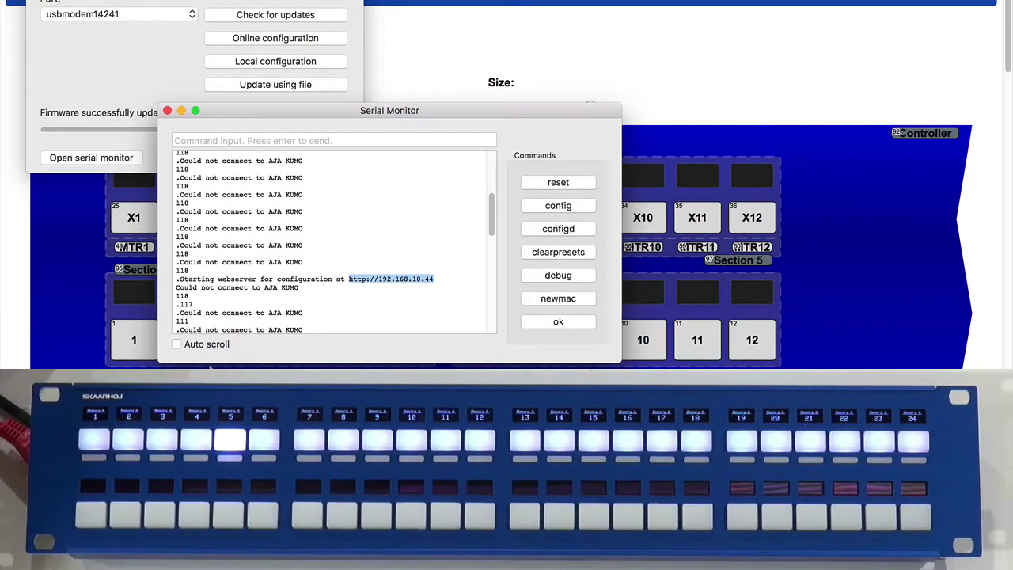
click(209, 344)
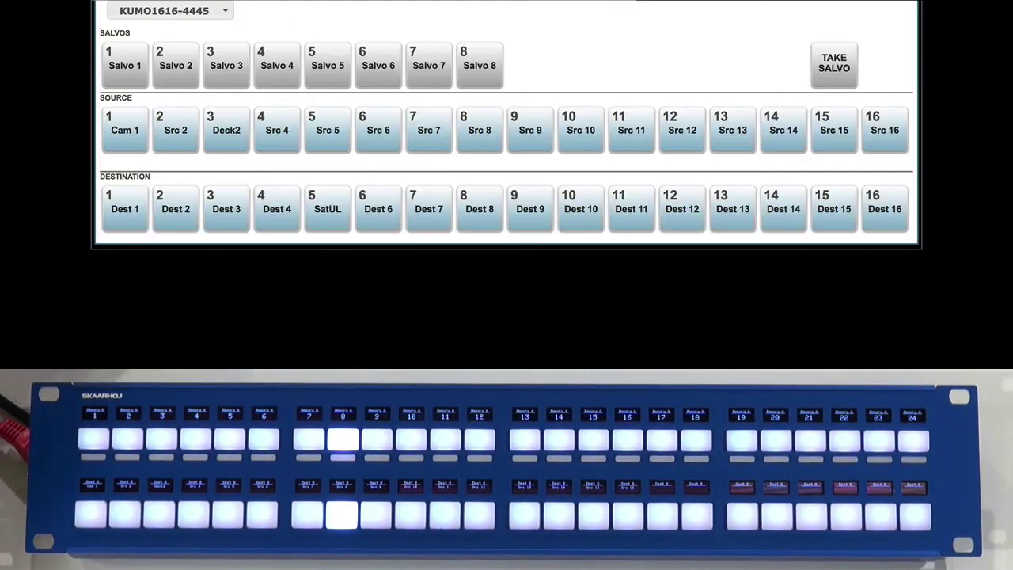
click(271, 115)
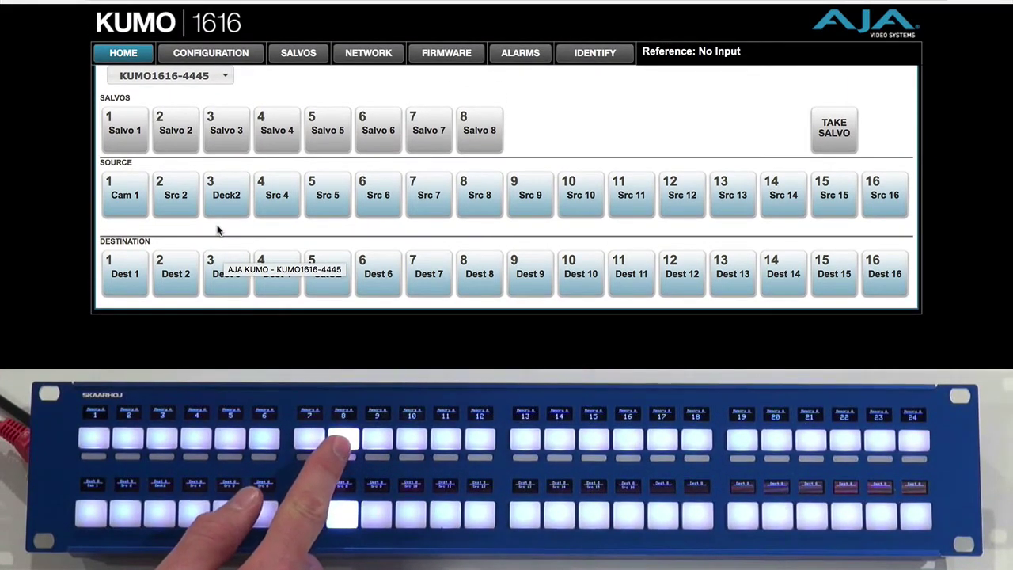
Step: Select Dest 7 in the KUMO DESTINATION row to compare against the panel
click(432, 270)
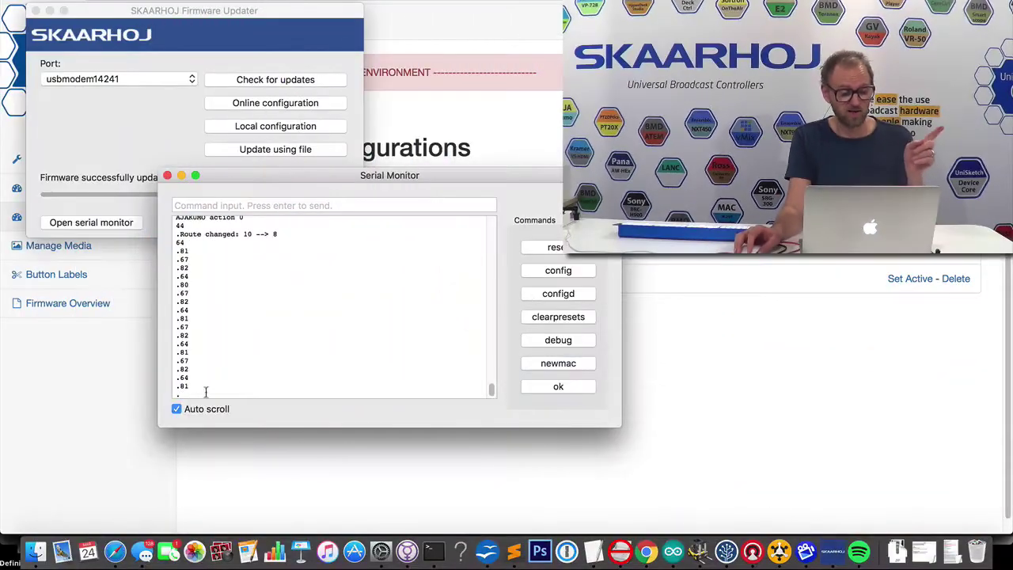
click(244, 206)
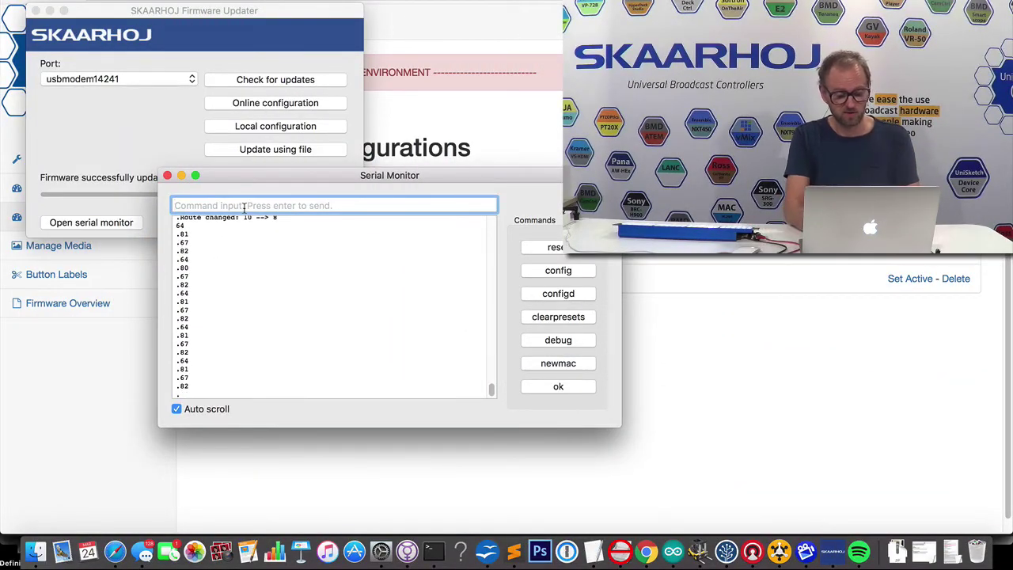
text(webconfig)
key(Return)
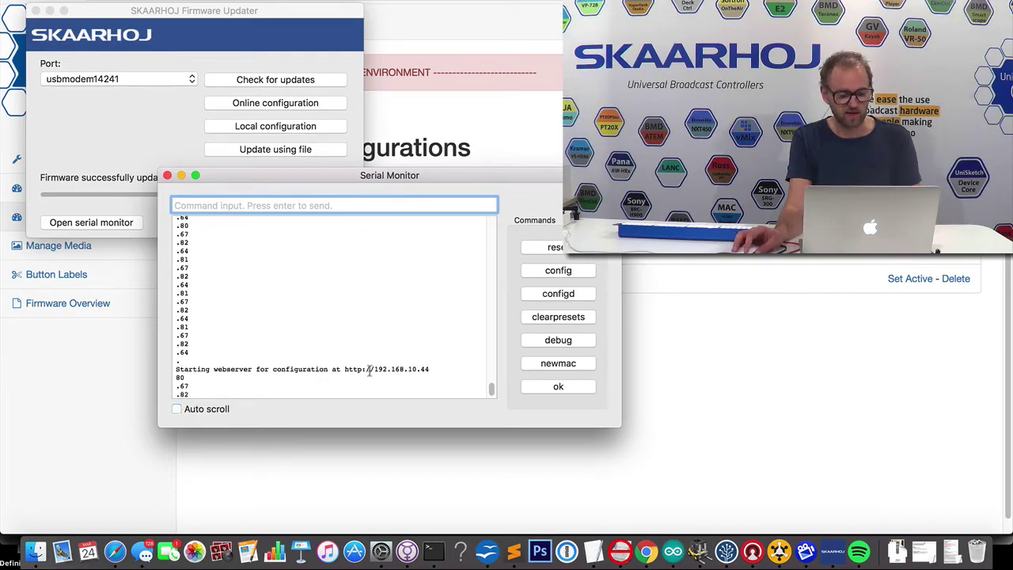
drag(345, 370, 421, 365)
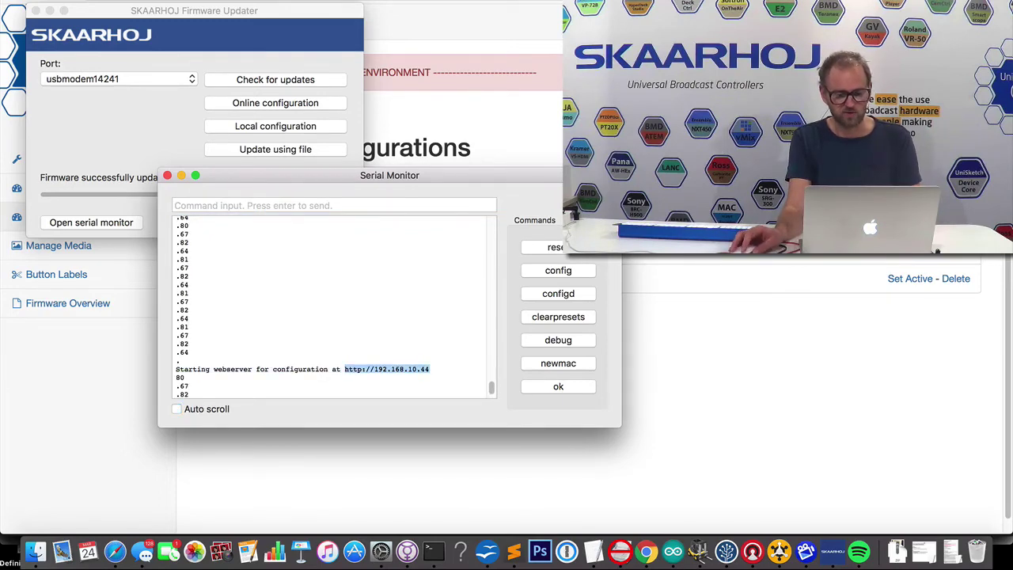
key(super+c)
key(super+Tab)
key(super+t)
key(super+v)
key(Return)
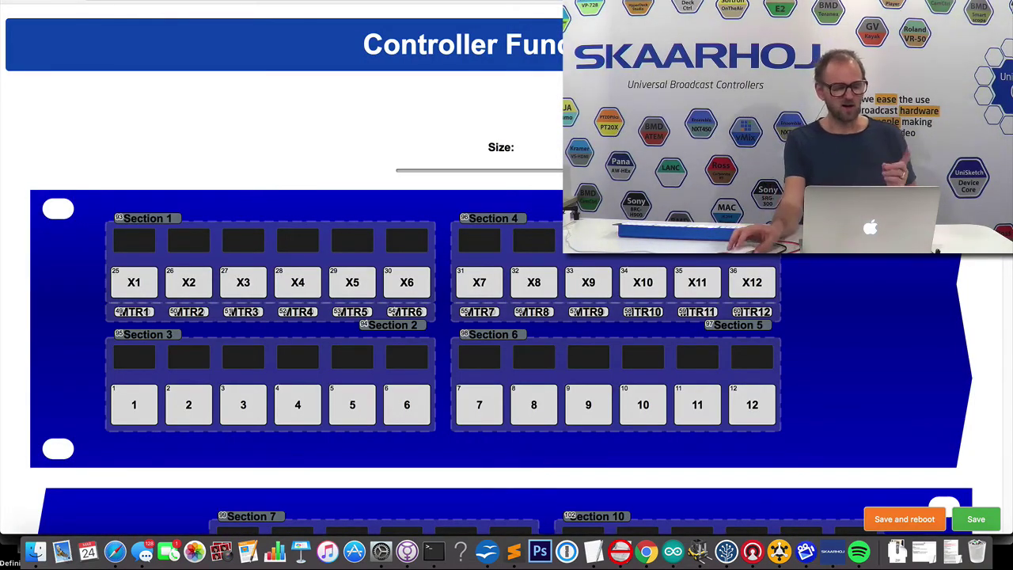
Step: Give Section 1 the System: Local Color action with colour Amber (B)
click(153, 222)
scroll(364, 103, up, 6)
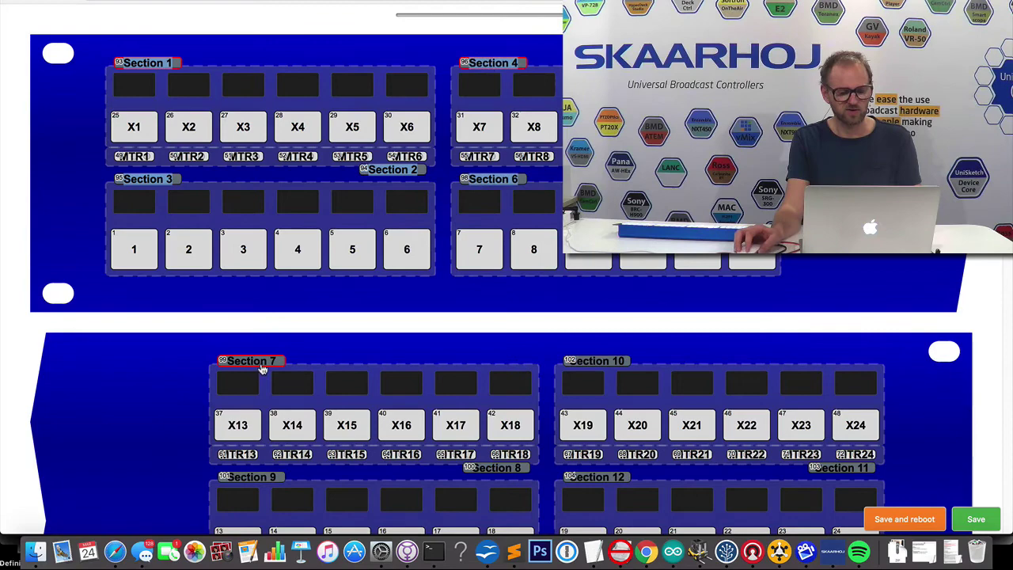
click(562, 361)
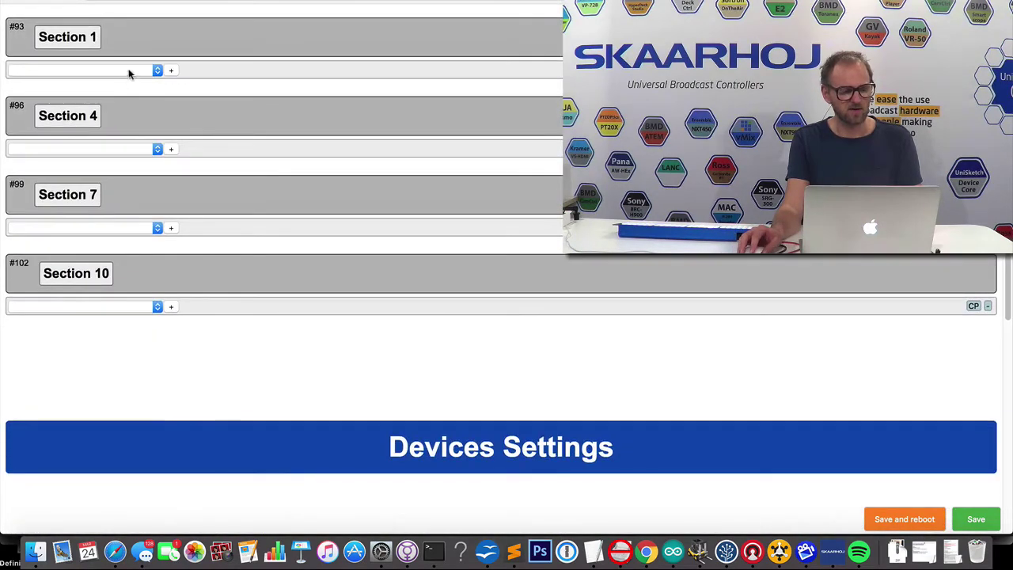
click(129, 73)
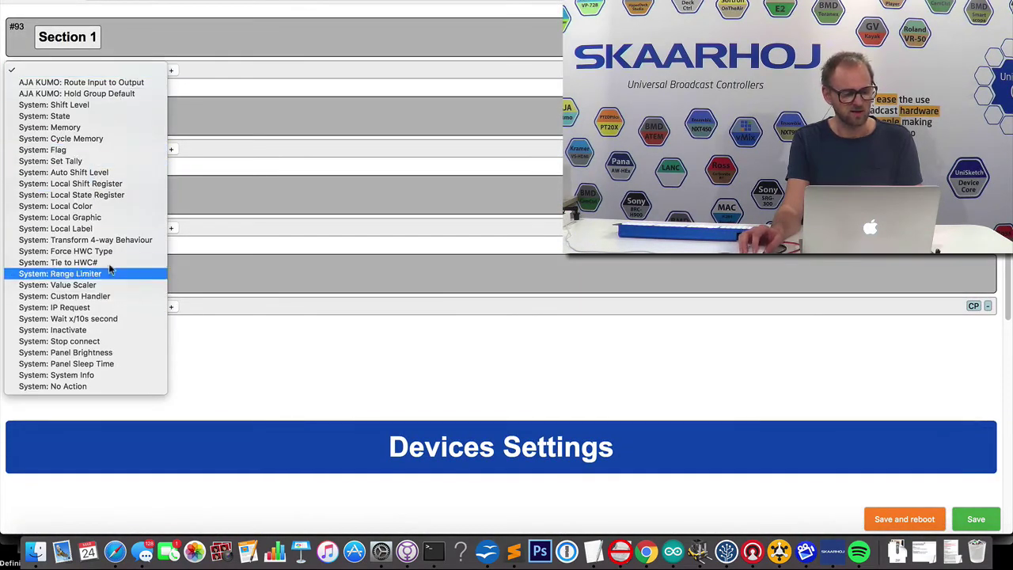
click(117, 204)
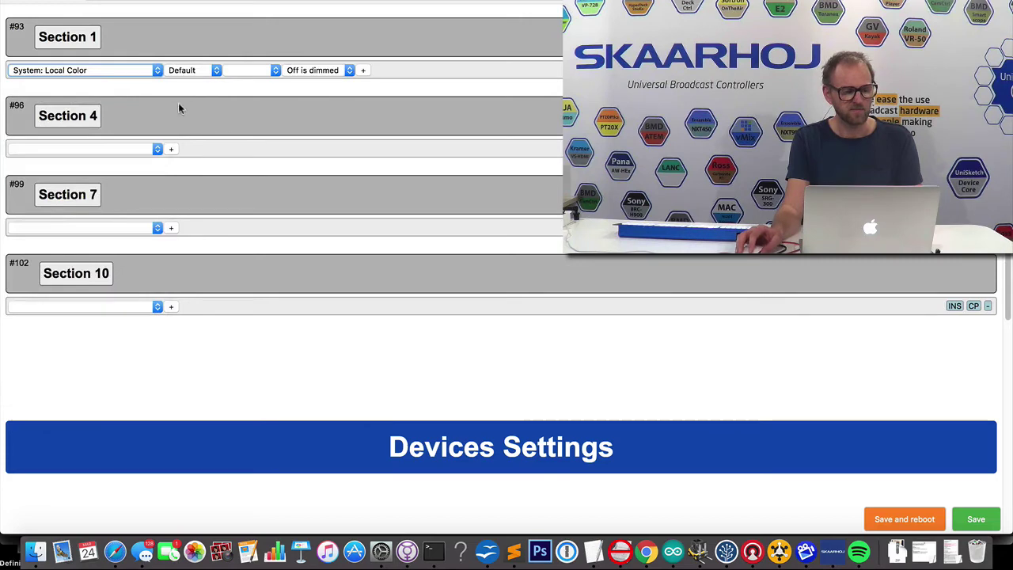
click(211, 71)
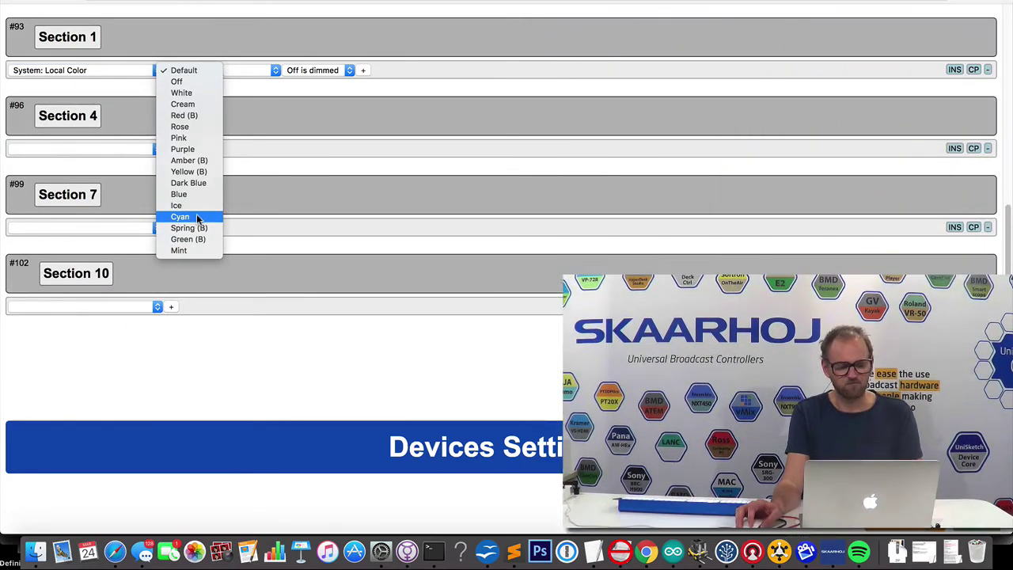
click(195, 160)
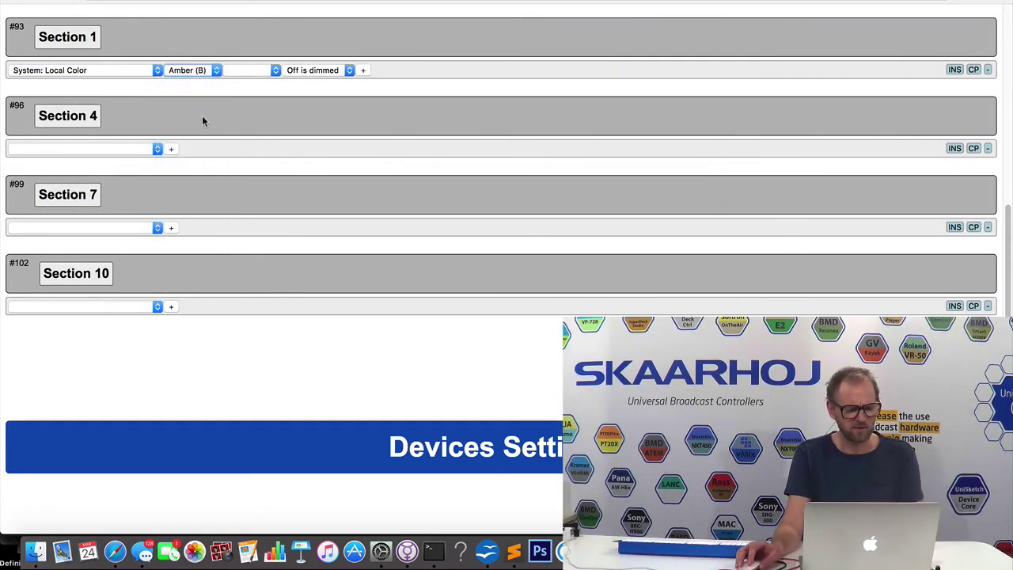
Step: Copy the Amber (B) setting to Sections 4, 7 and 10 and save to the panel
click(956, 148)
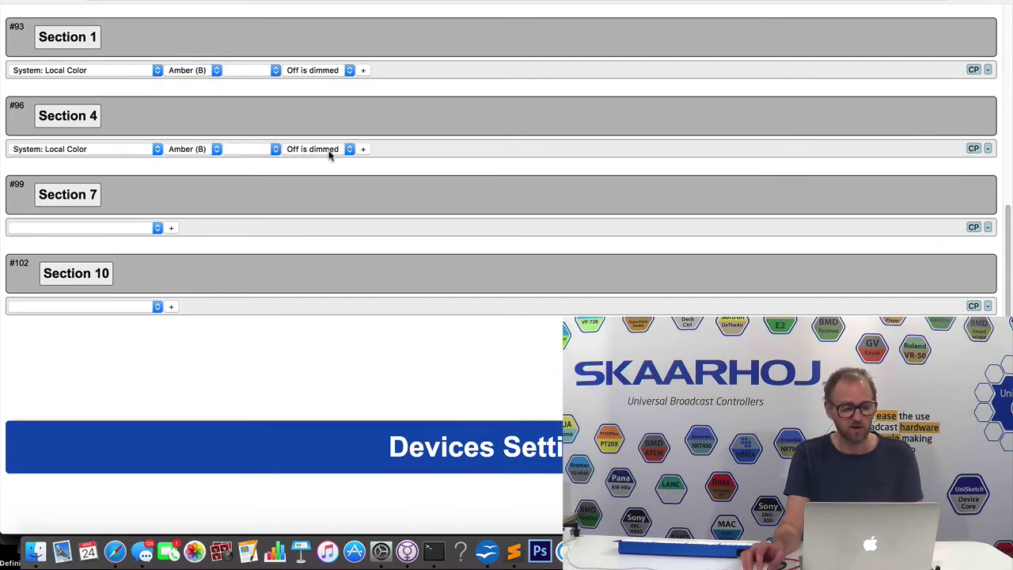
click(955, 227)
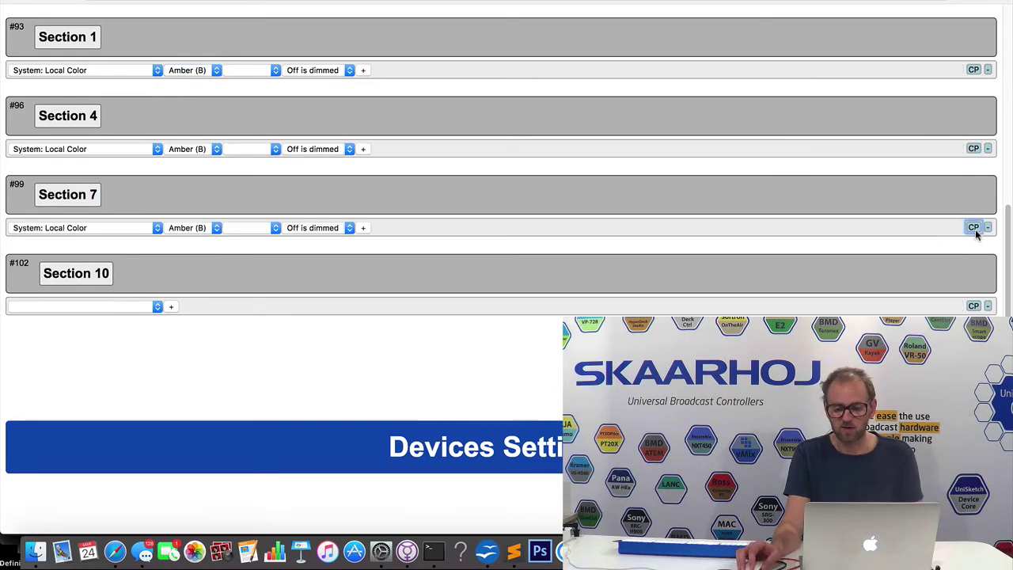
click(955, 306)
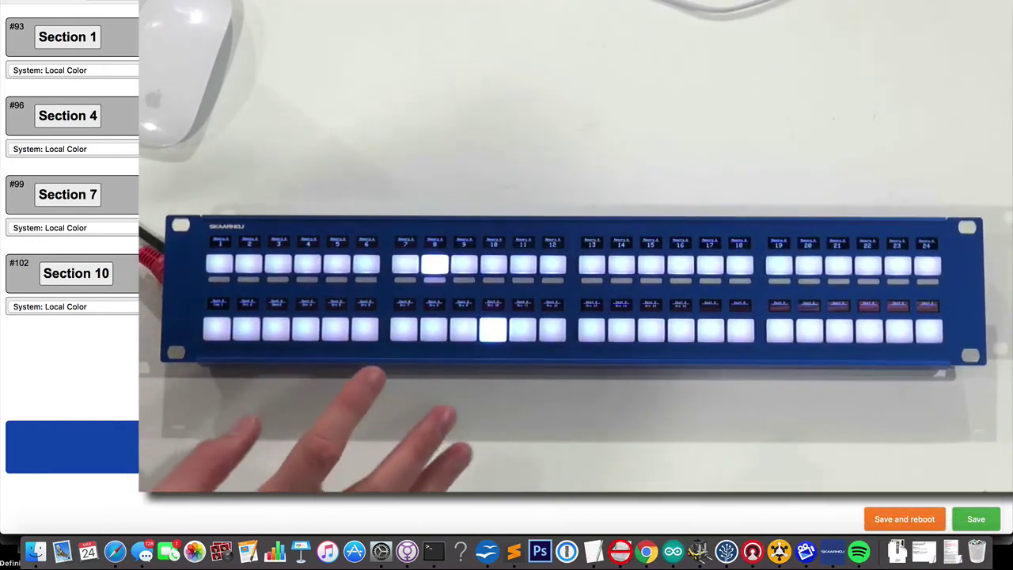
click(990, 522)
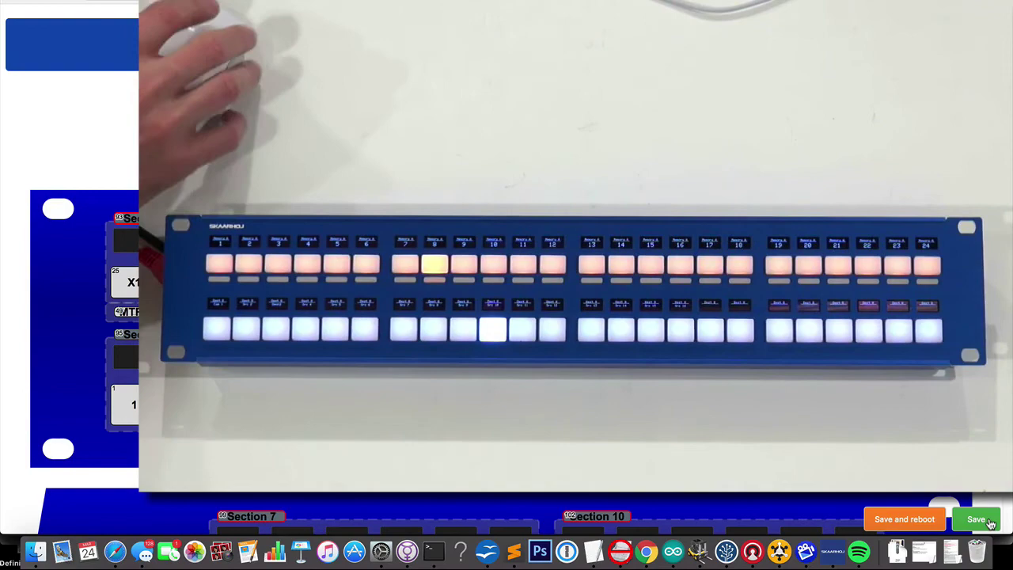
Step: Give Section 3 the System: Local Color action with the Ice colour
scroll(434, 334, down, 10)
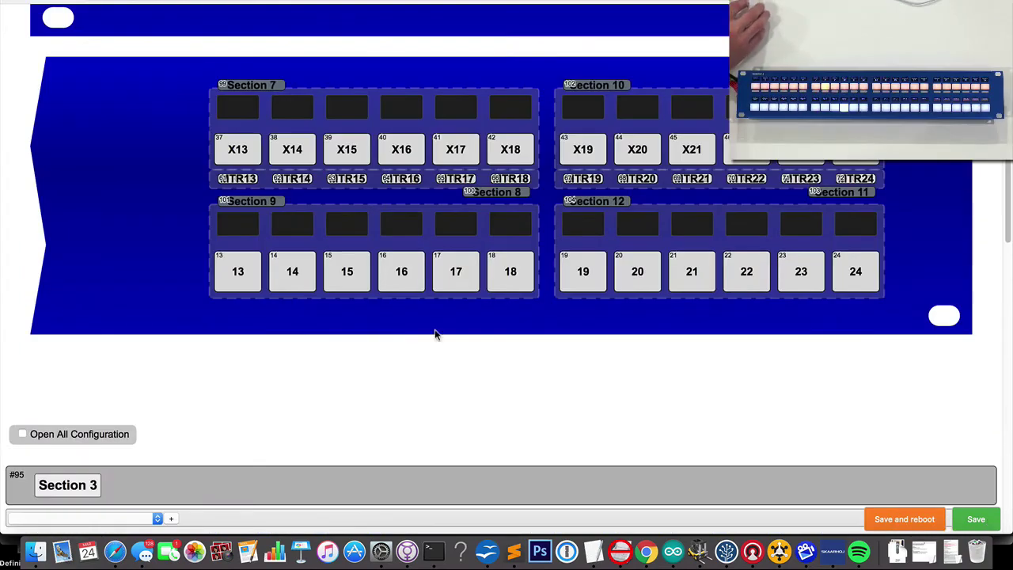
scroll(538, 135, up, 5)
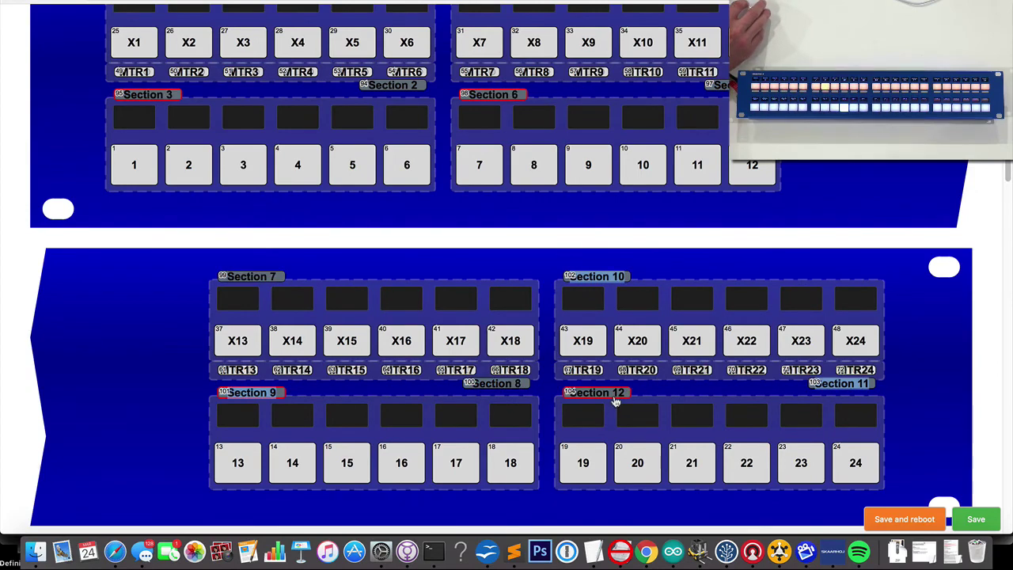
scroll(481, 418, down, 13)
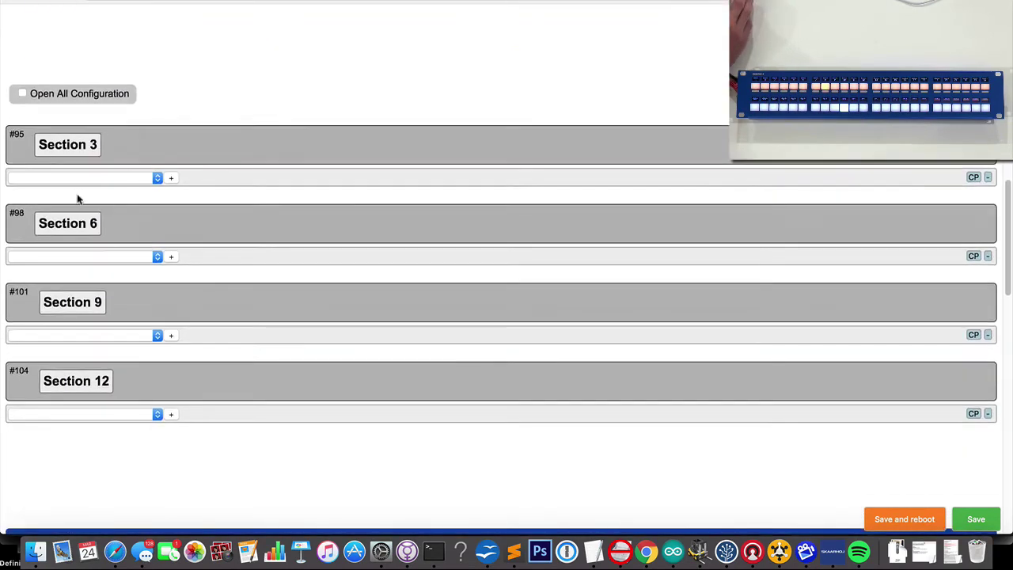
click(77, 179)
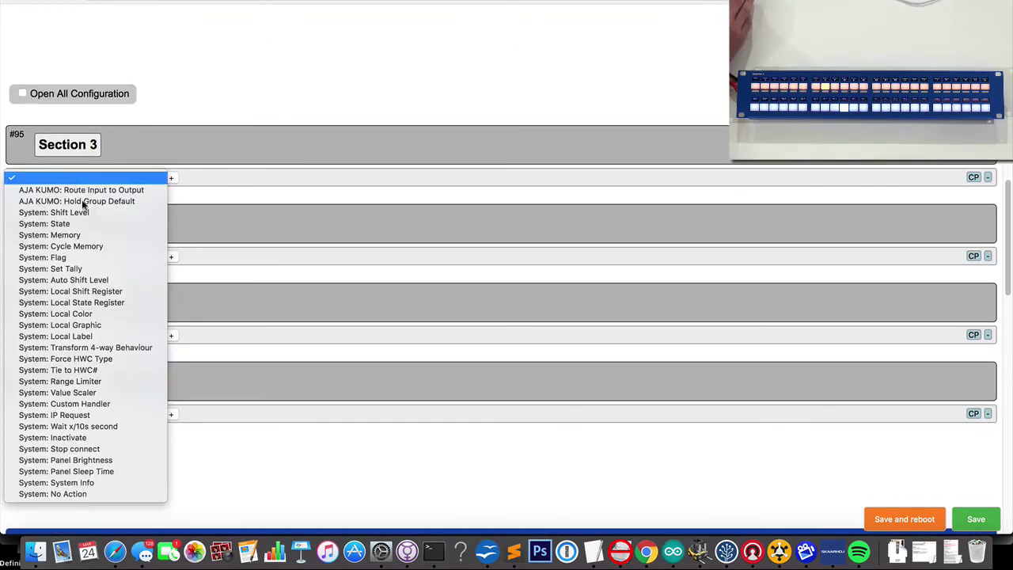
click(111, 314)
click(216, 178)
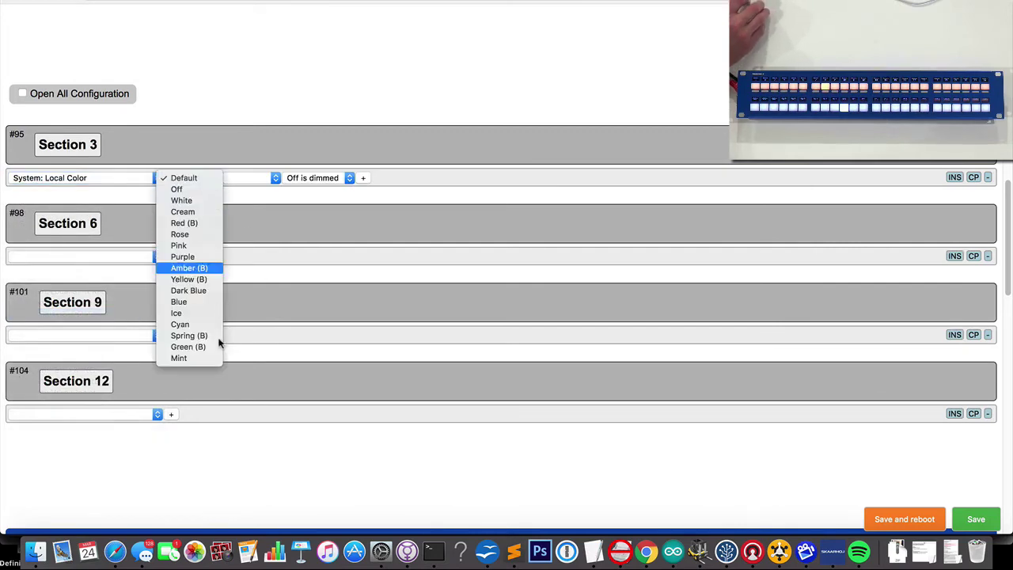
click(198, 314)
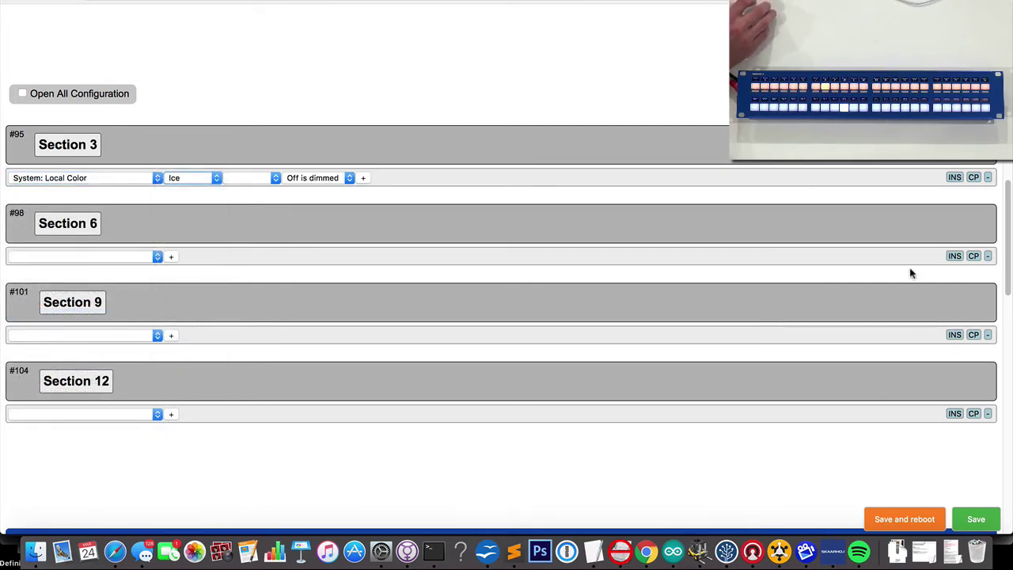
Step: Copy Section 3's Ice colour setting to Sections 6, 9 and 12, then save to the panel
click(955, 256)
click(955, 334)
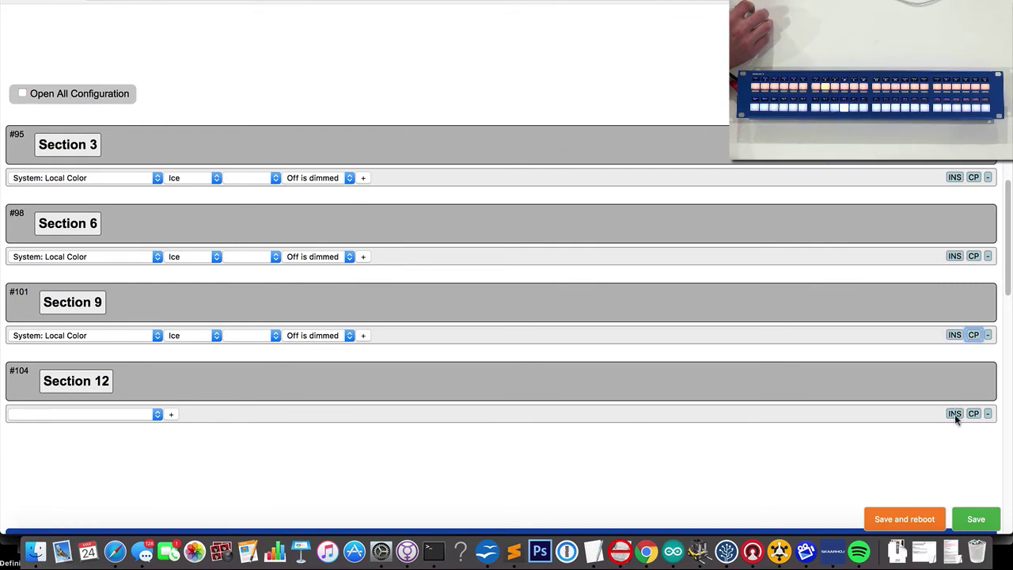
click(954, 414)
click(978, 521)
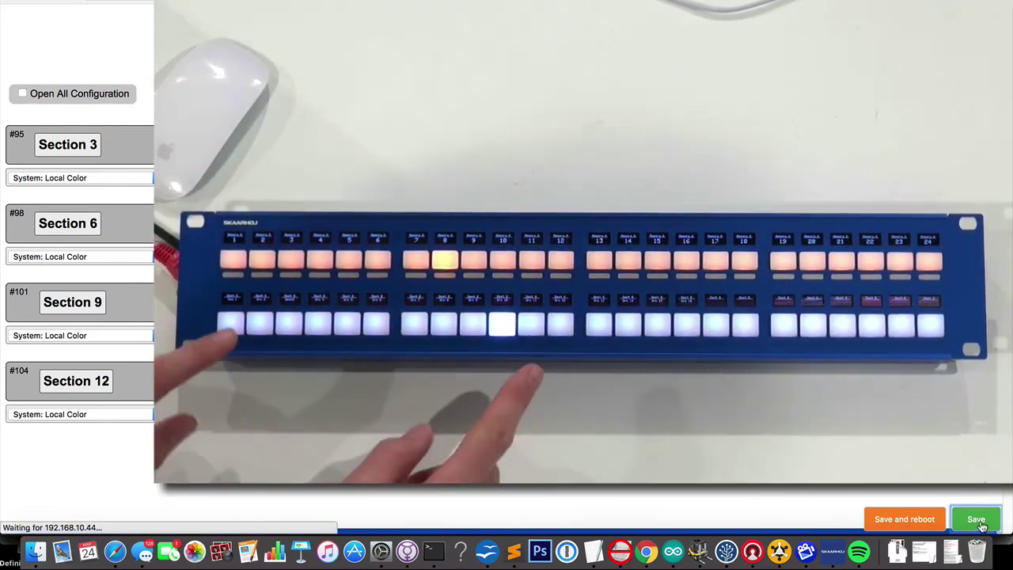